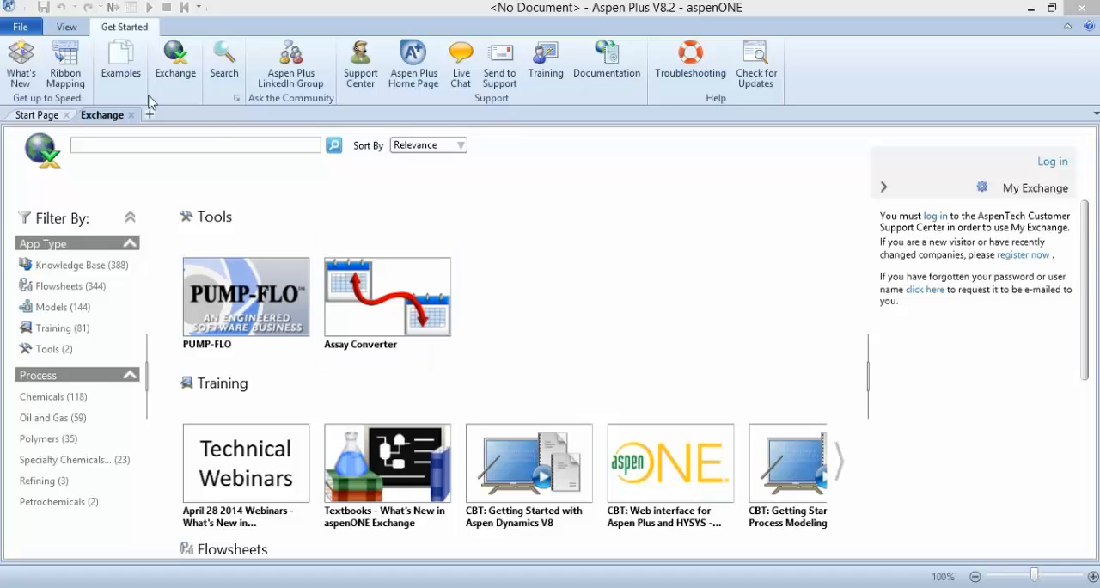
# Create a new simulation from the Blank Simulation template and open its component specifications
pyautogui.click(20, 28)
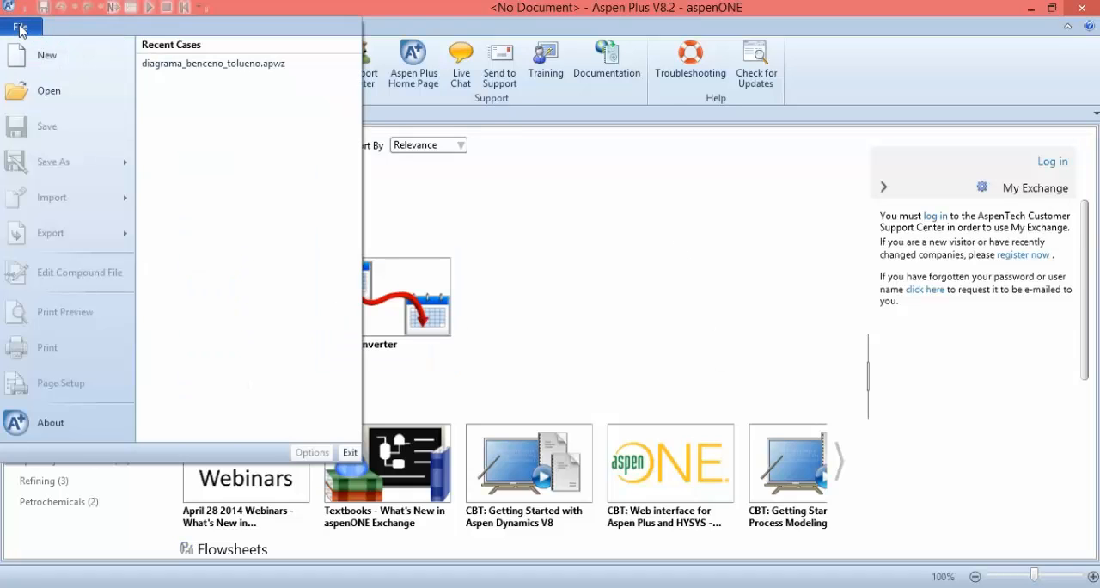
pyautogui.click(43, 62)
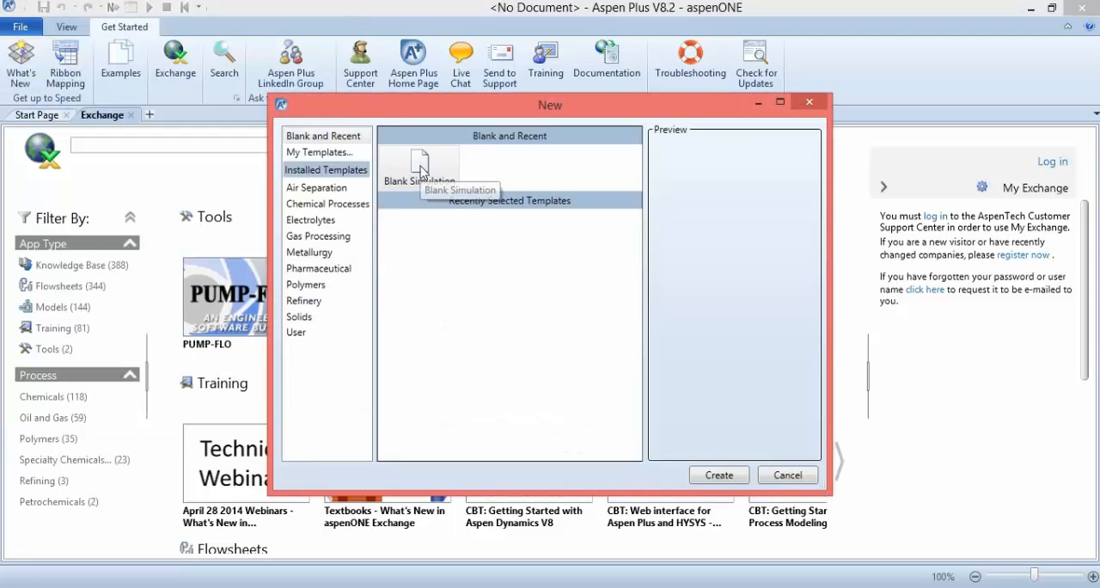
pyautogui.click(719, 474)
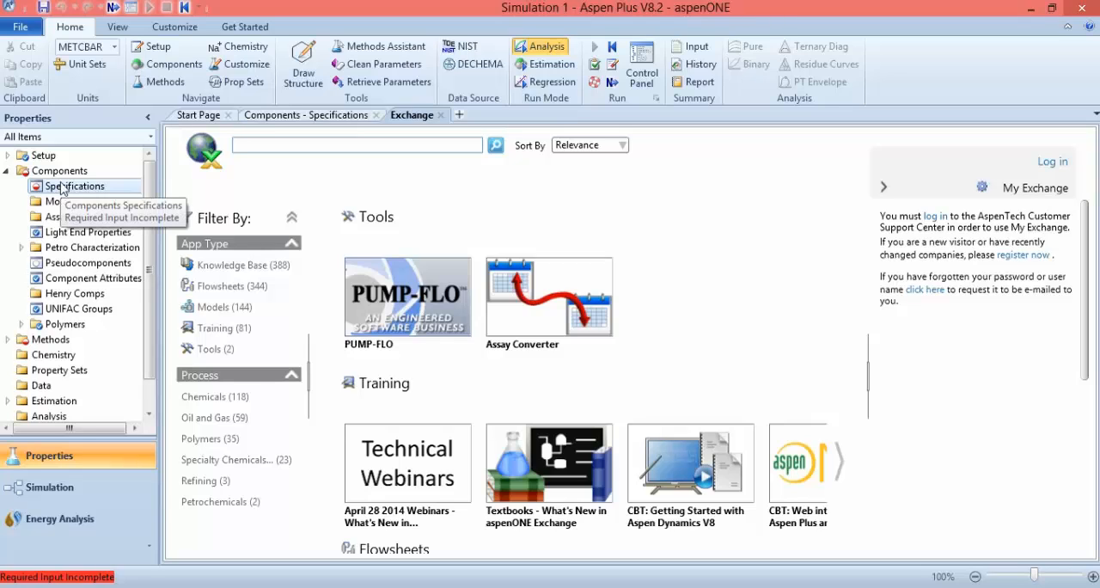
pyautogui.click(290, 114)
pyautogui.click(290, 115)
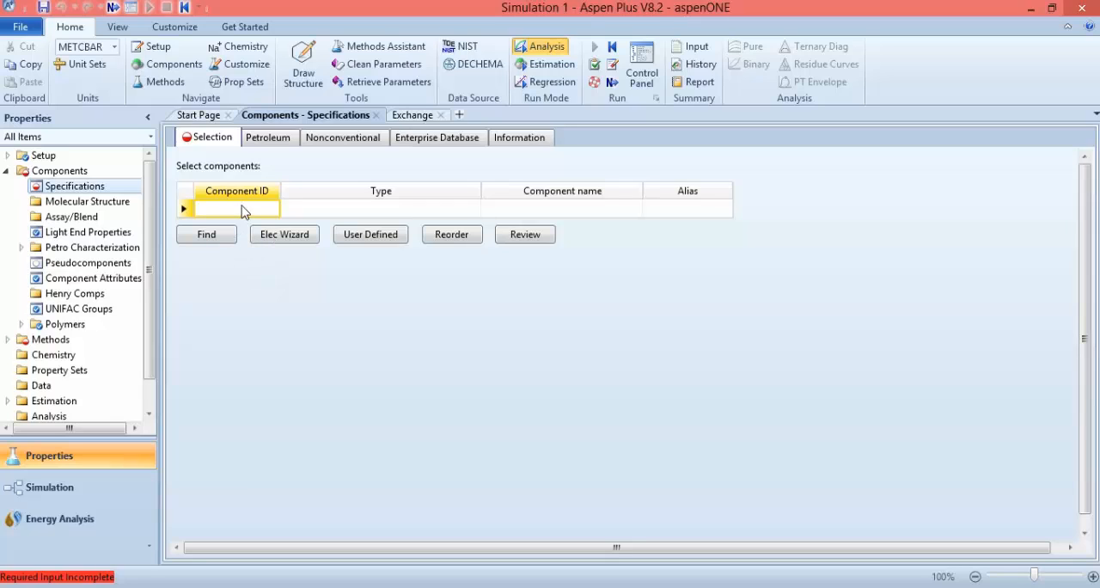
# Search the compound databanks for names or aliases containing "benzen"
pyautogui.click(210, 238)
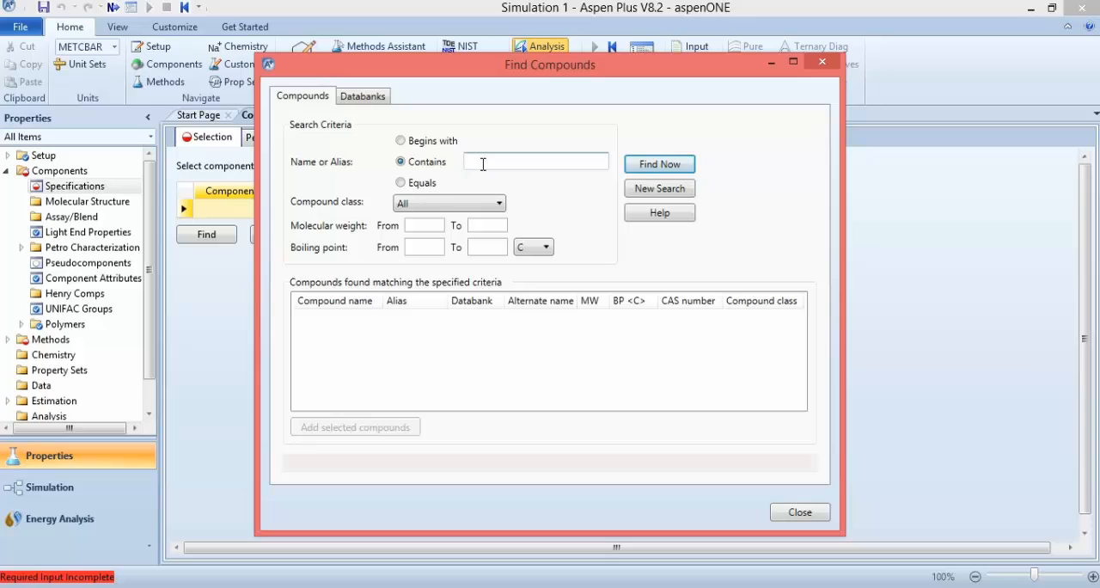
pyautogui.write('benz')
pyautogui.click(648, 167)
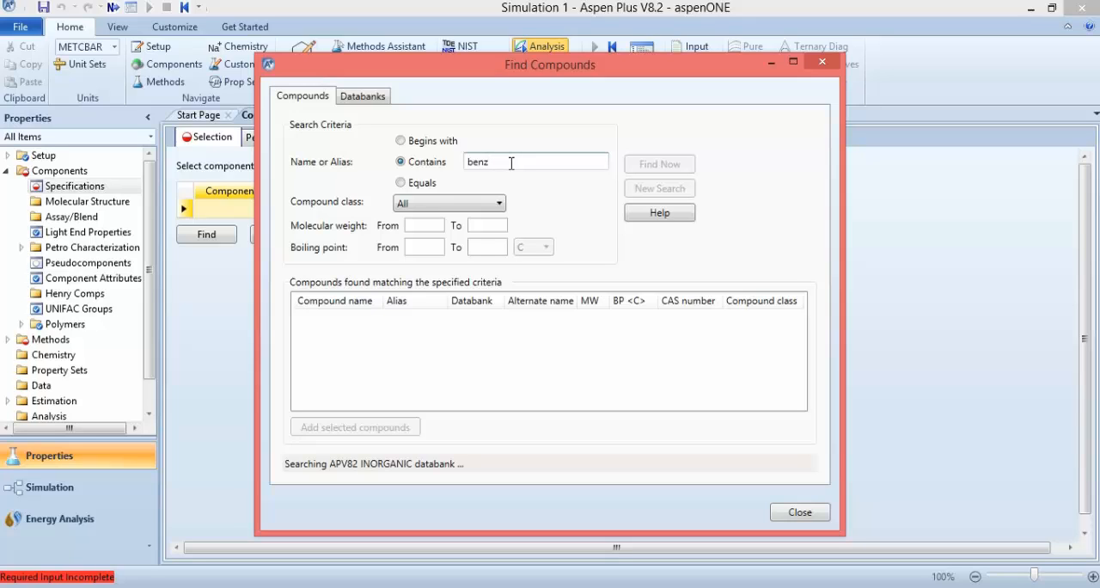
pyautogui.write('en')
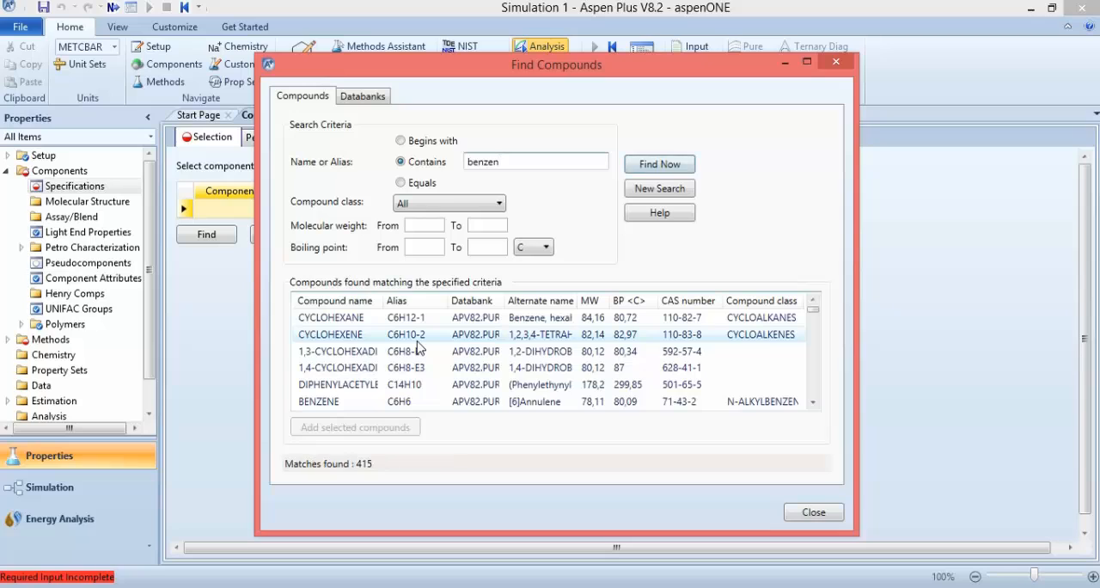
# Add BENZENE and TOLUENE from the found compounds to the component list and close the compound search
pyautogui.click(813, 403)
pyautogui.click(812, 403)
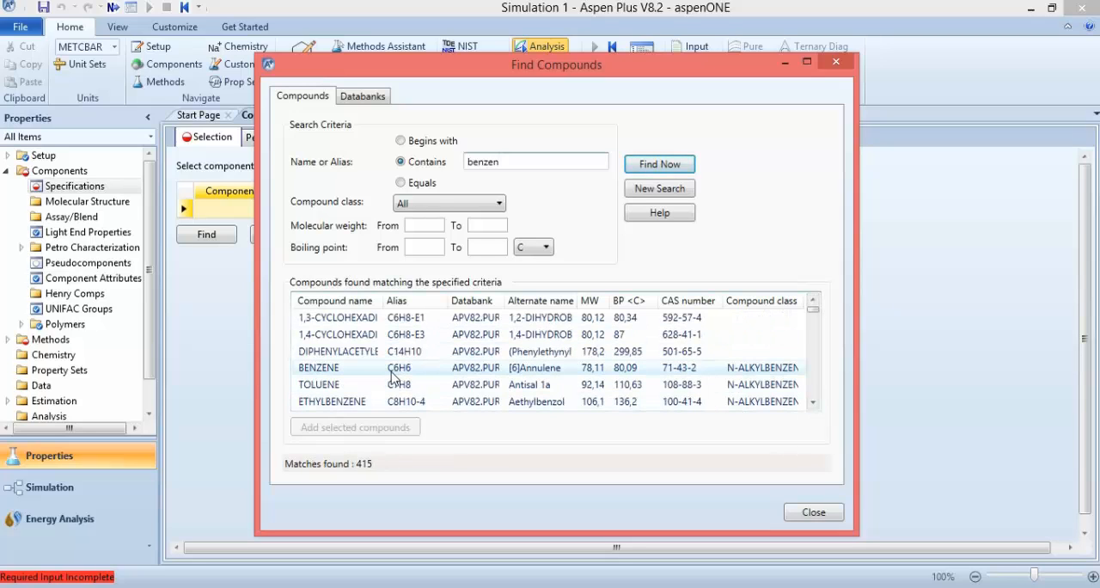
pyautogui.doubleClick(348, 367)
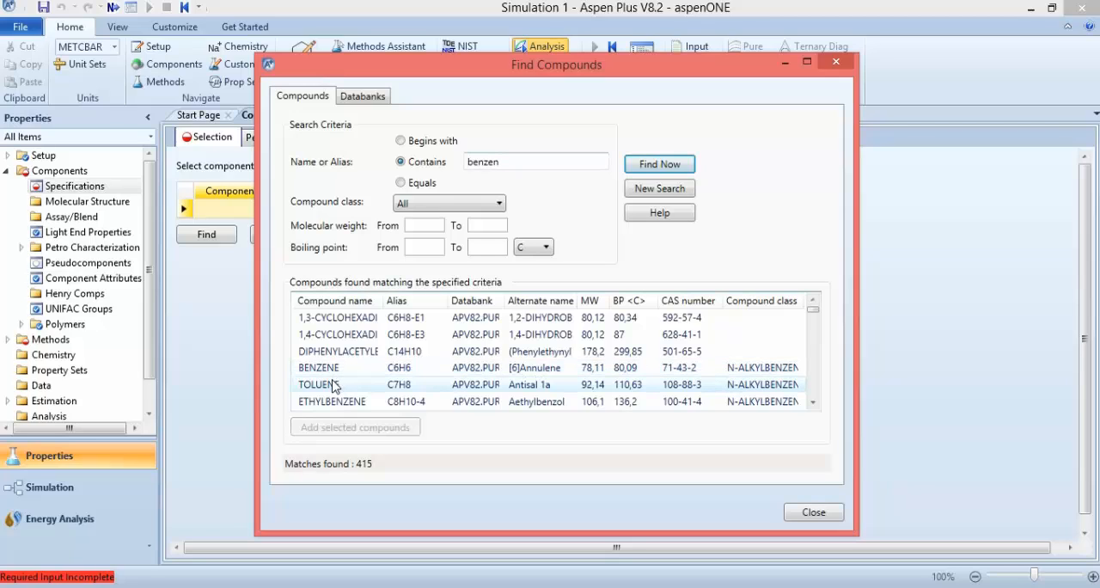
pyautogui.keyDown('shift'); pyautogui.click(334, 387); pyautogui.keyUp('shift')
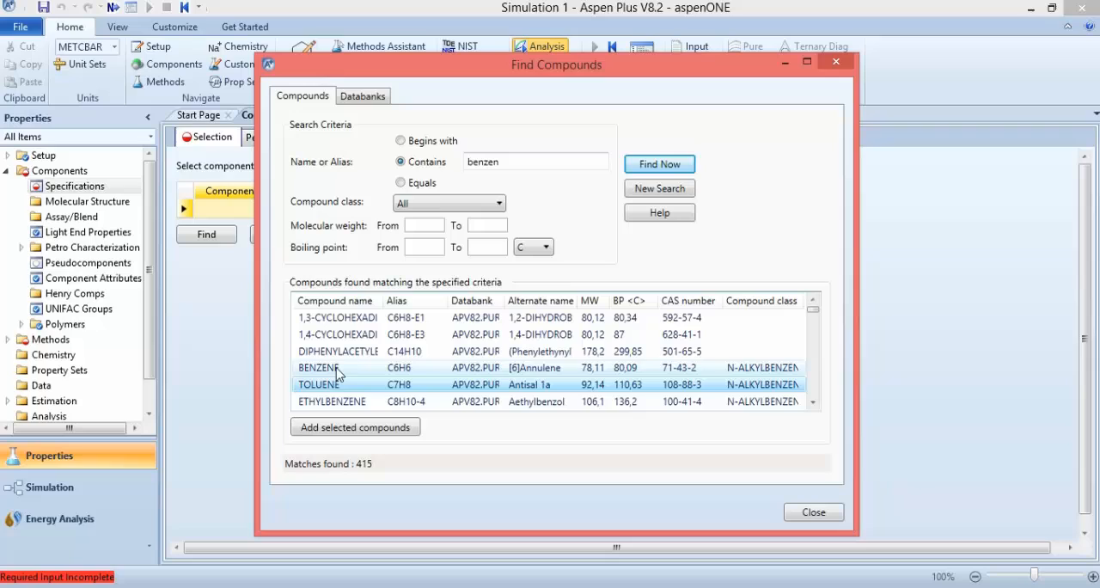
pyautogui.click(374, 434)
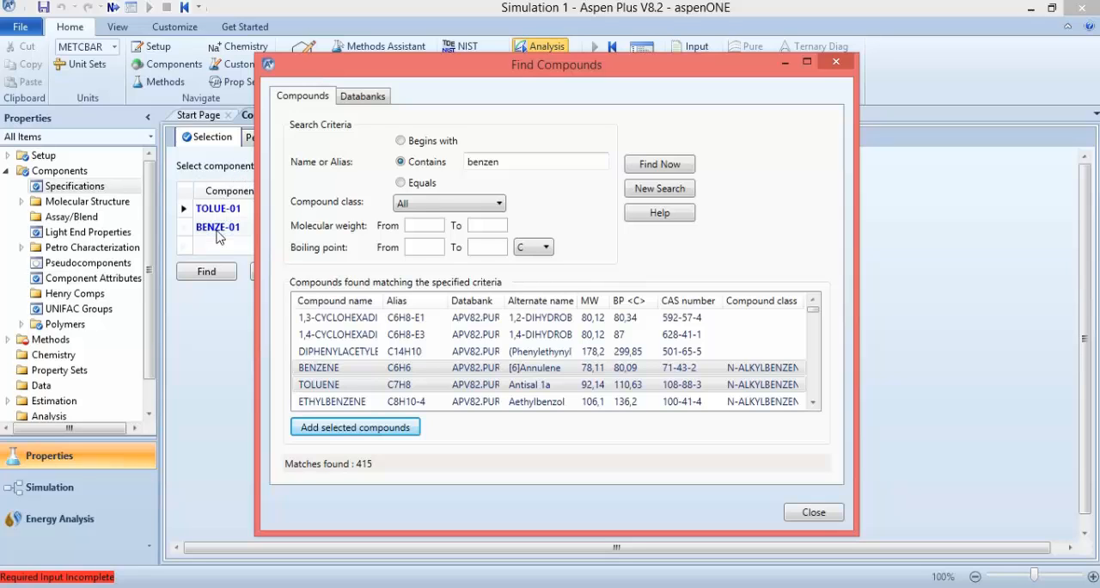
pyautogui.click(810, 514)
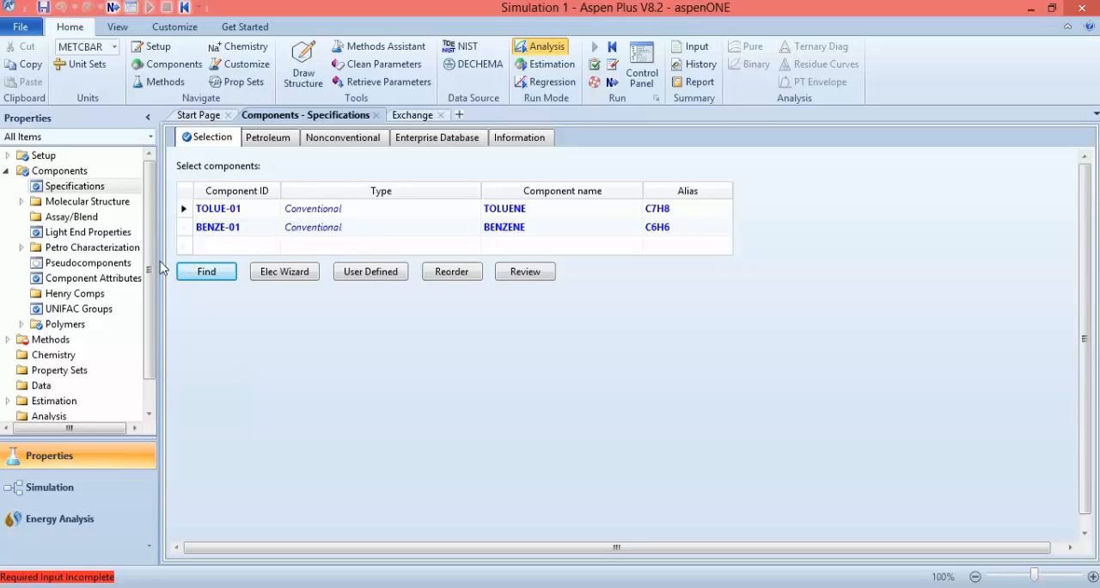
# Set the global property method to WILSON in the Methods specifications
pyautogui.scroll(-1, 137, 337)
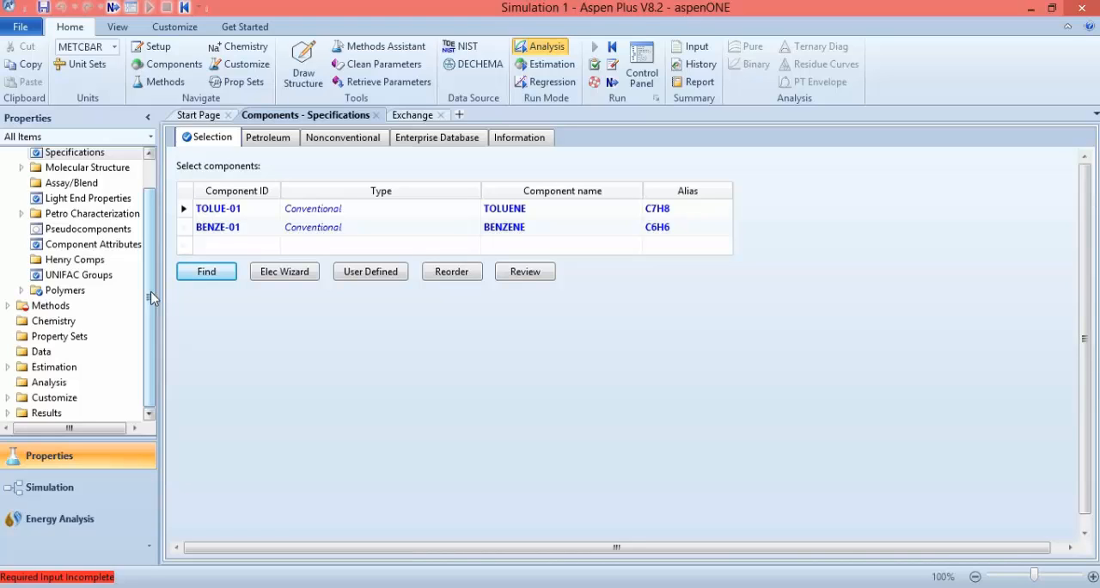
pyautogui.click(33, 308)
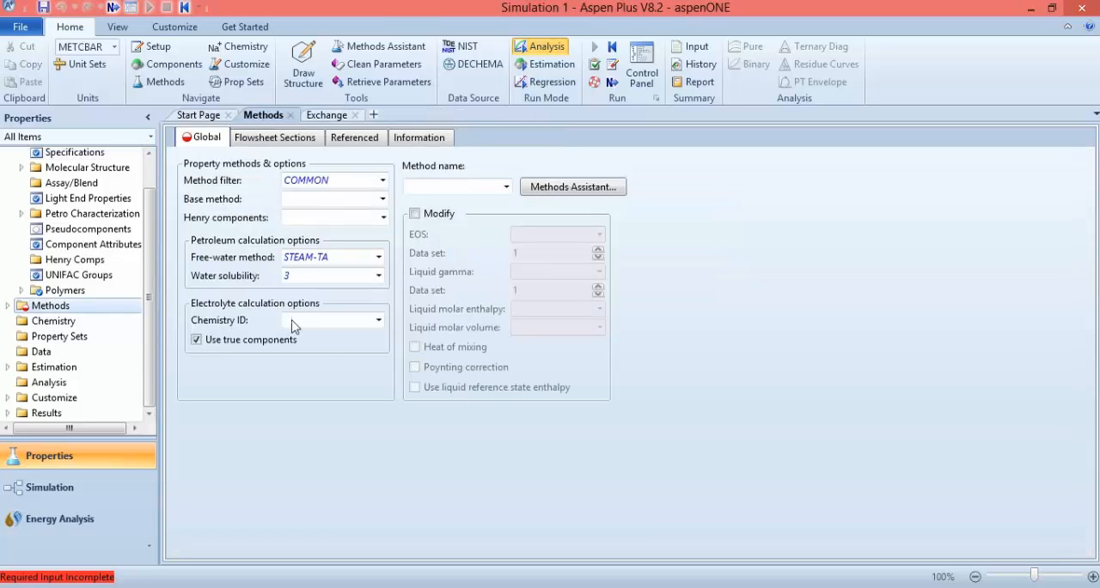
pyautogui.click(506, 187)
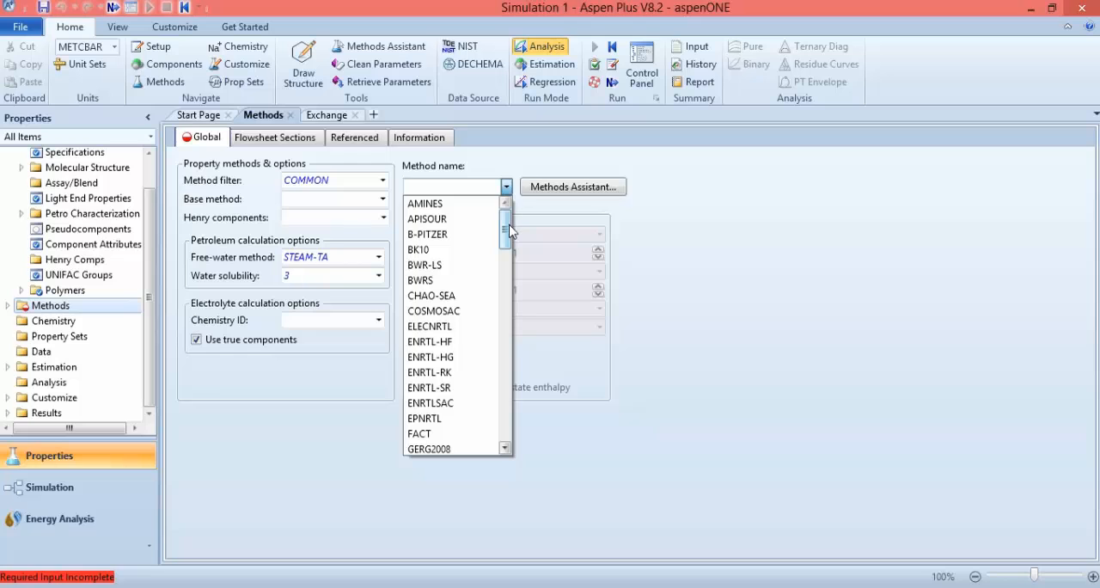
pyautogui.moveTo(507, 230); pyautogui.dragTo(496, 427)
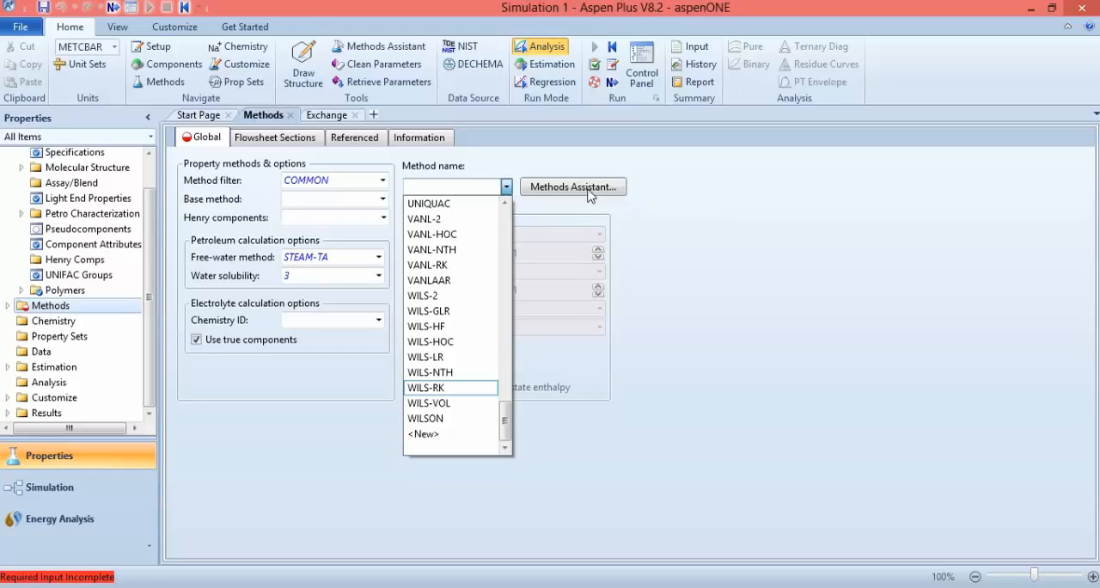
pyautogui.click(441, 420)
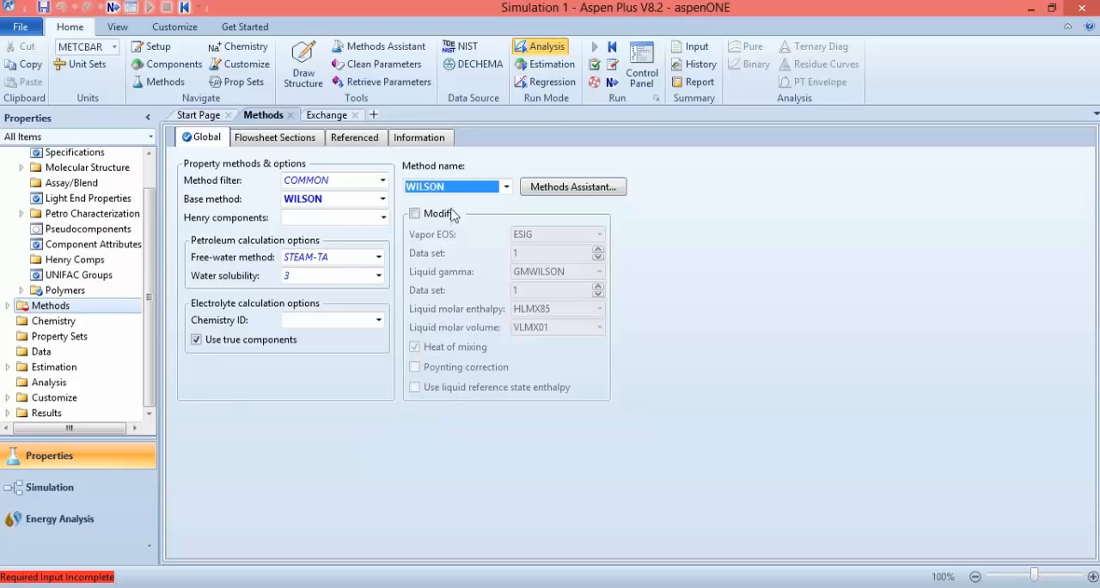
pyautogui.click(495, 201)
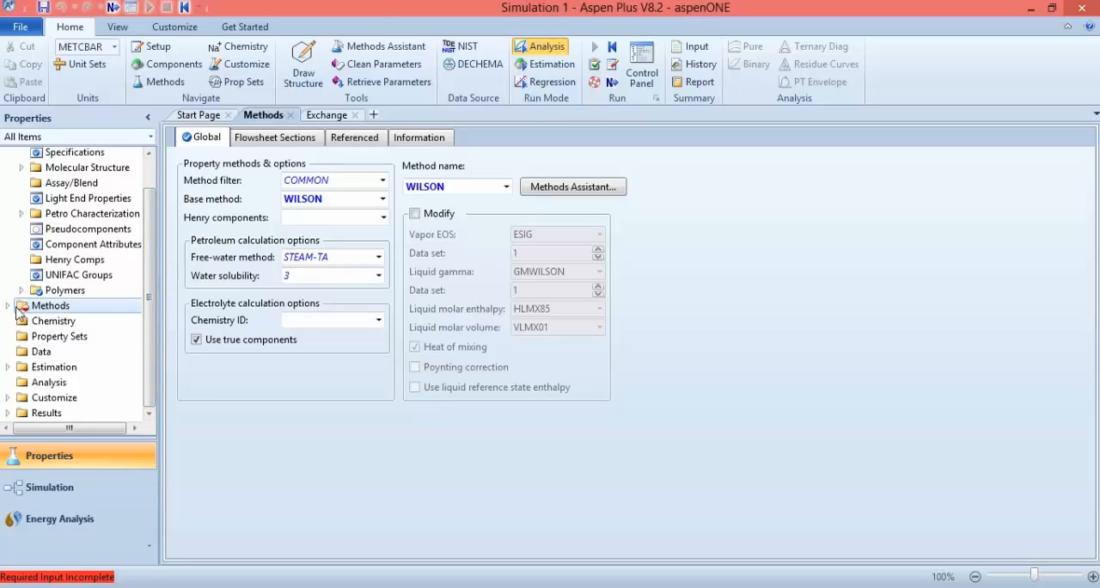
# Open the WILSON-1 binary interaction parameters to load the toluene-benzene values, then collapse the Methods folder
pyautogui.click(7, 306)
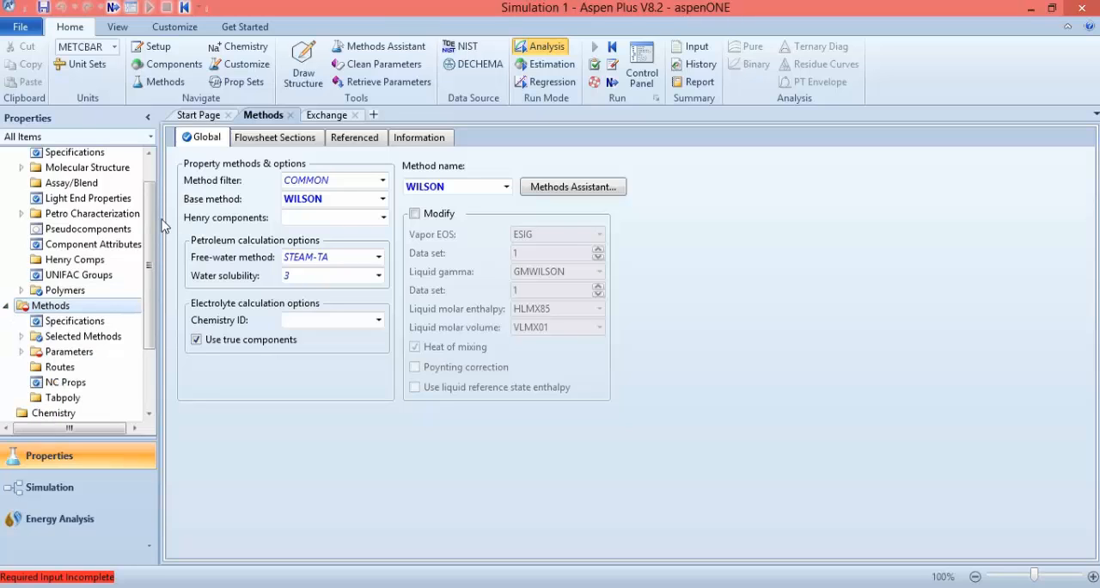
pyautogui.moveTo(150, 225); pyautogui.dragTo(150, 298)
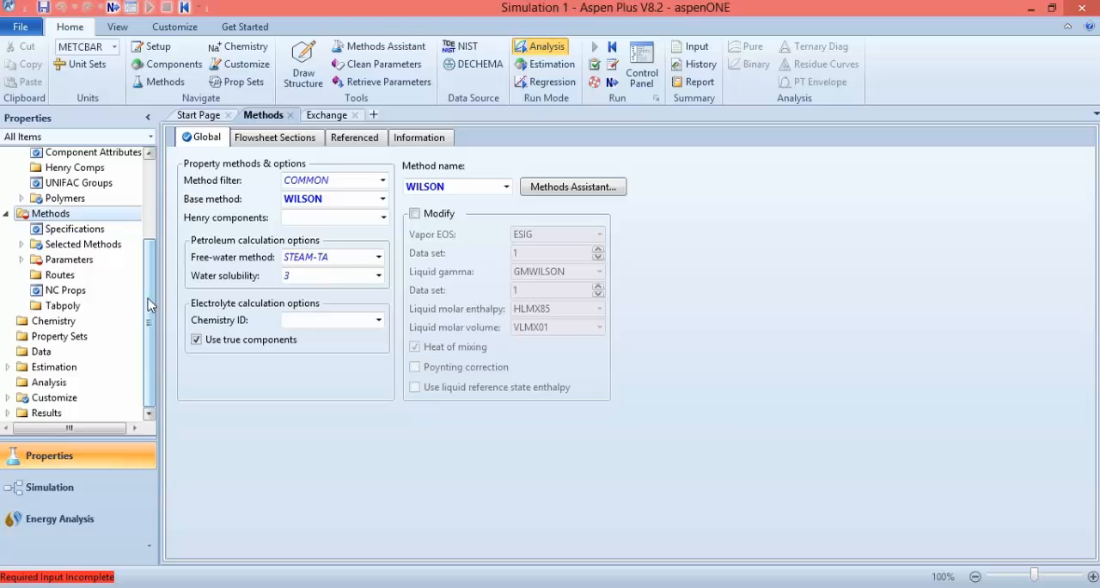
pyautogui.click(21, 260)
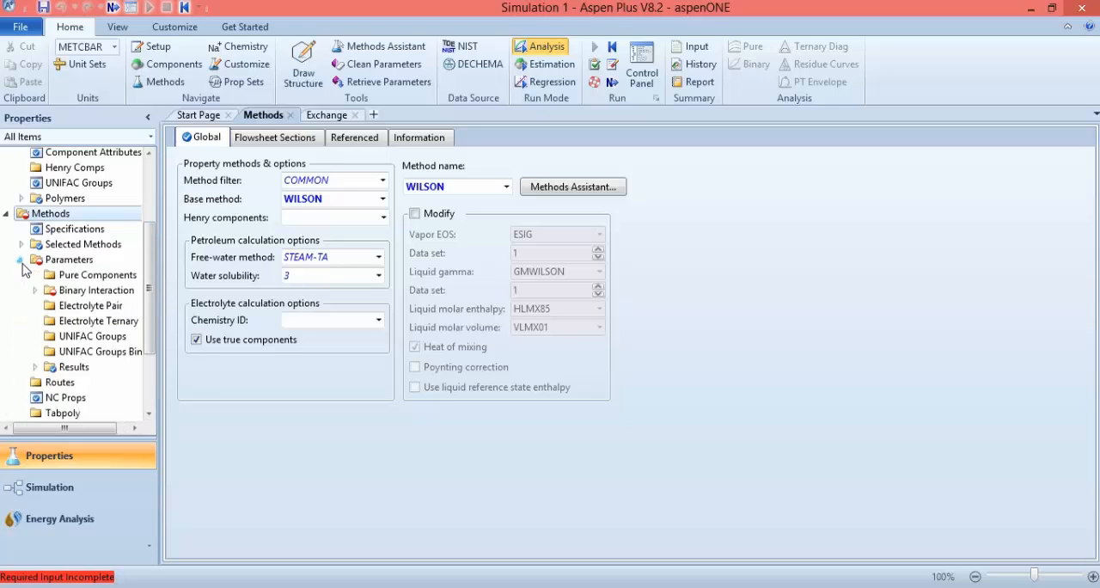
pyautogui.click(34, 292)
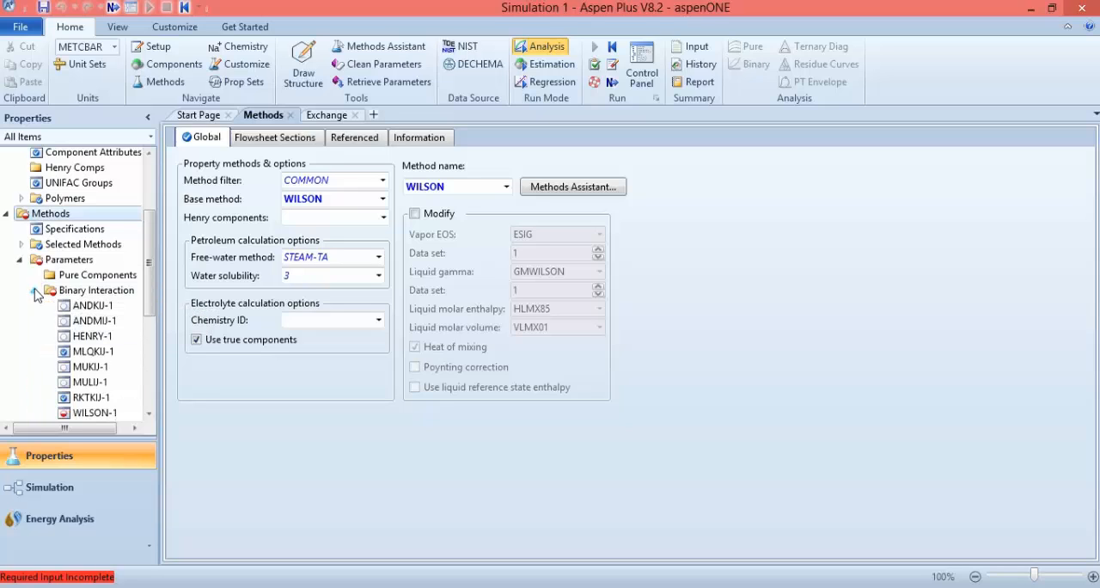
pyautogui.moveTo(152, 265); pyautogui.dragTo(153, 281)
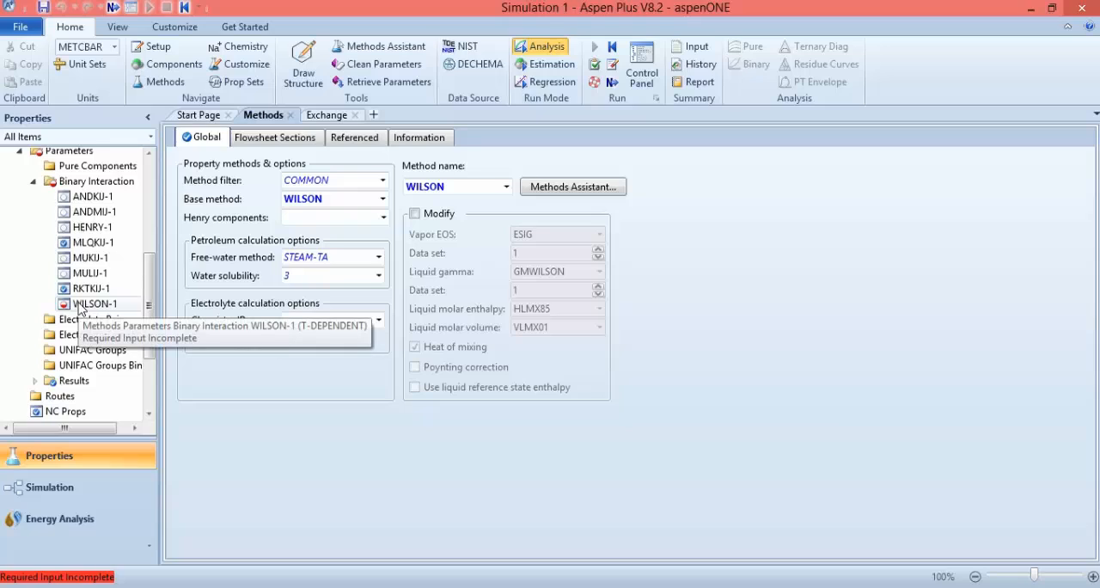
pyautogui.click(77, 305)
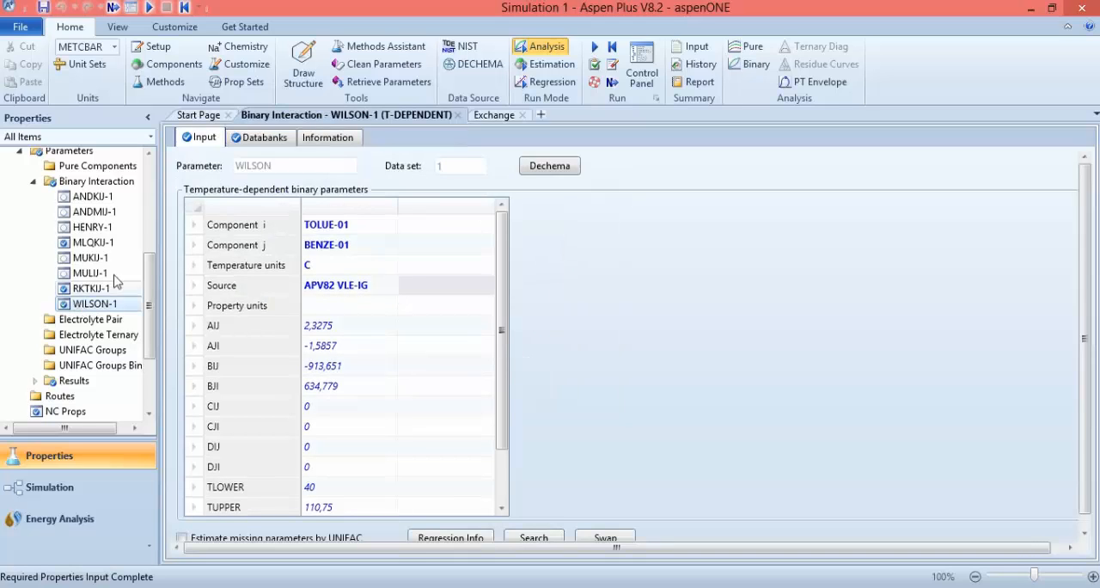
pyautogui.moveTo(508, 239); pyautogui.dragTo(478, 212)
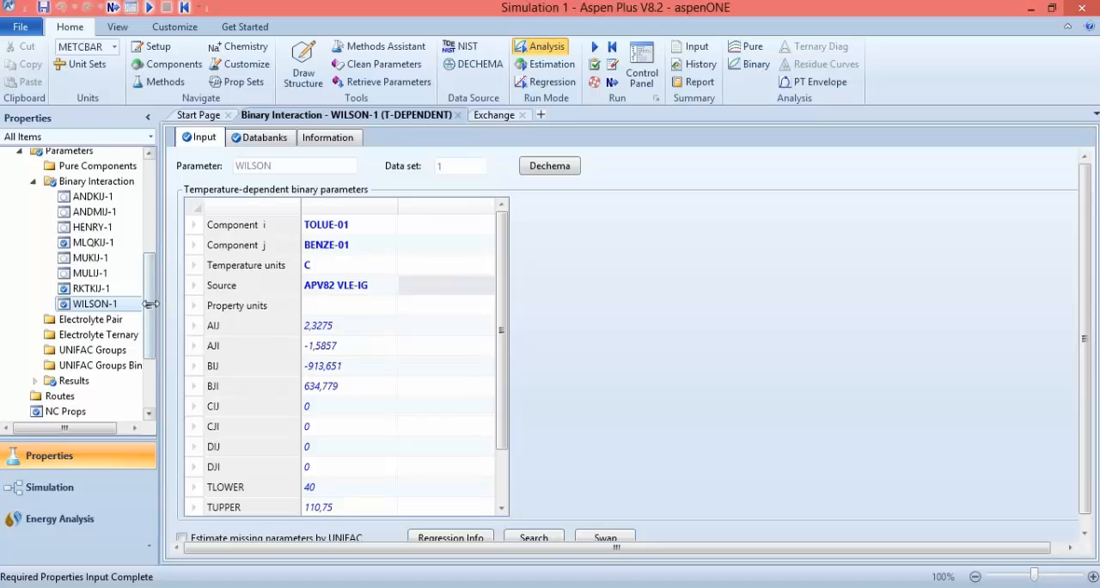
pyautogui.moveTo(147, 304); pyautogui.dragTo(148, 234)
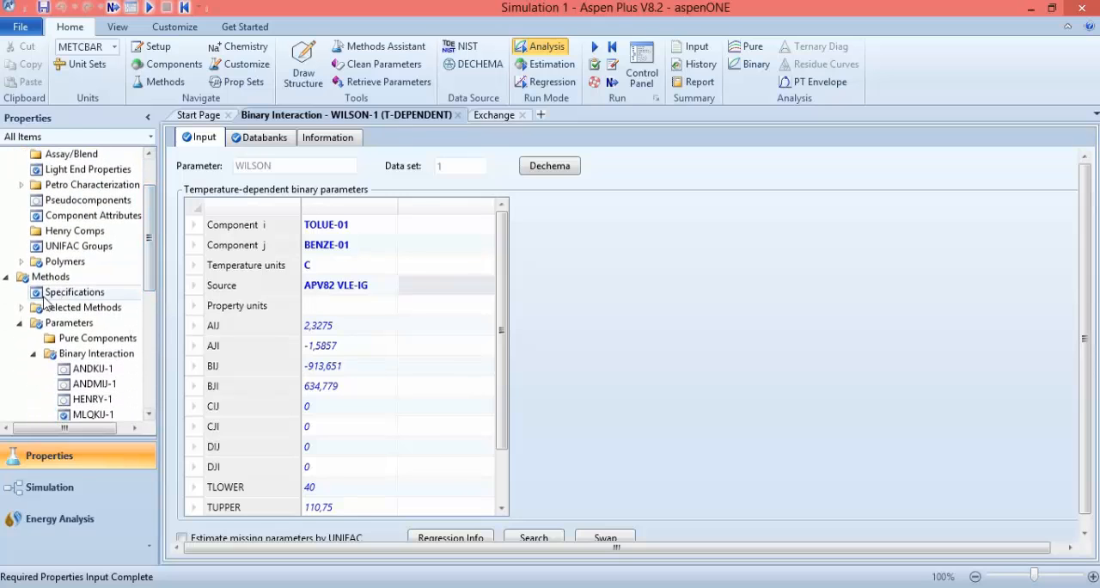
pyautogui.click(7, 277)
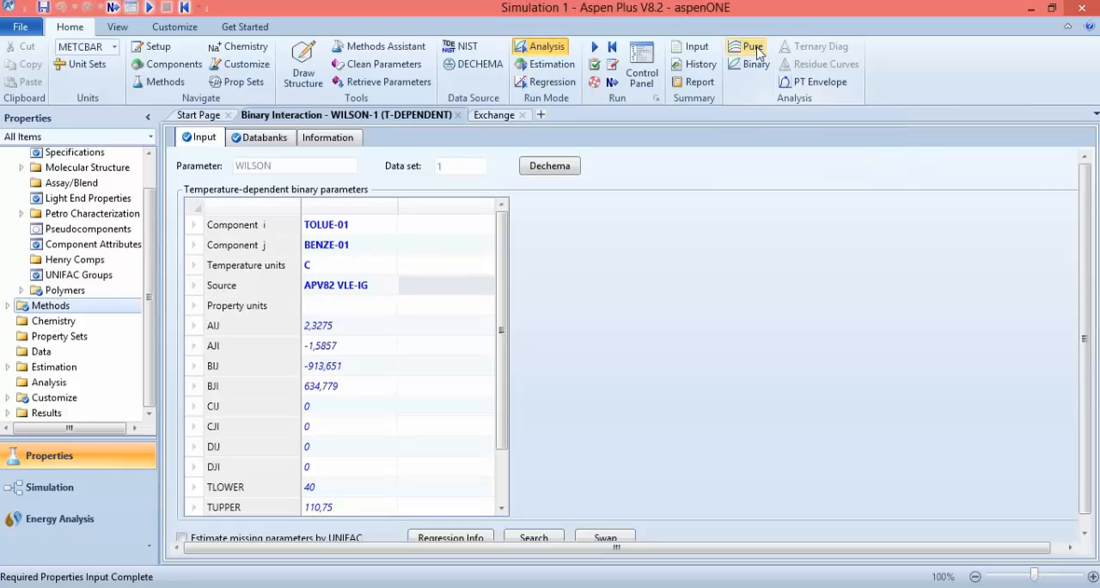
# Create a binary analysis of type Txy with Vapor-Liquid as the valid phases
pyautogui.click(744, 69)
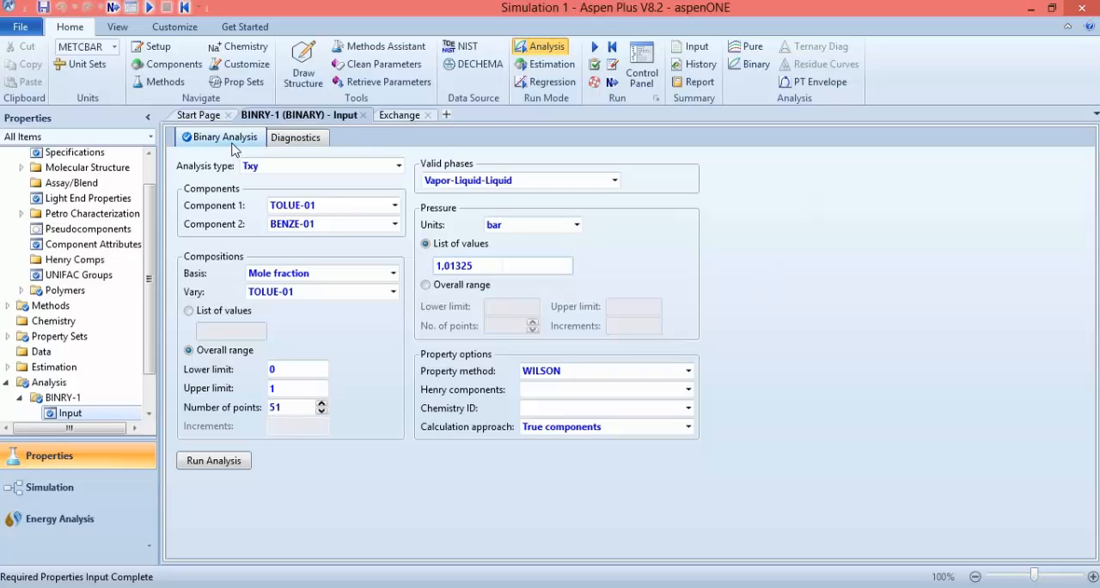
pyautogui.click(398, 167)
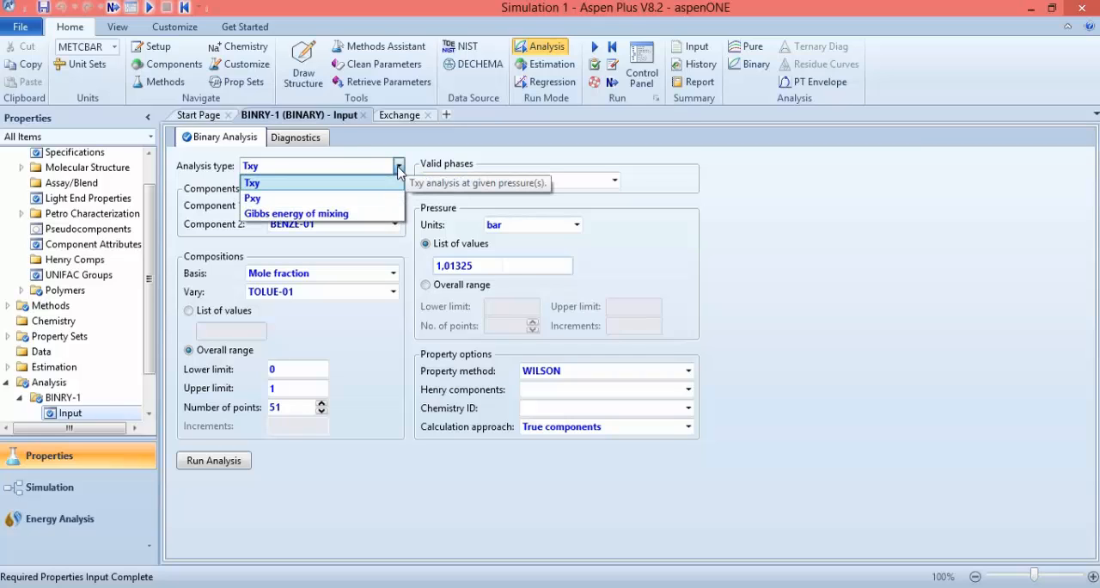
pyautogui.click(263, 185)
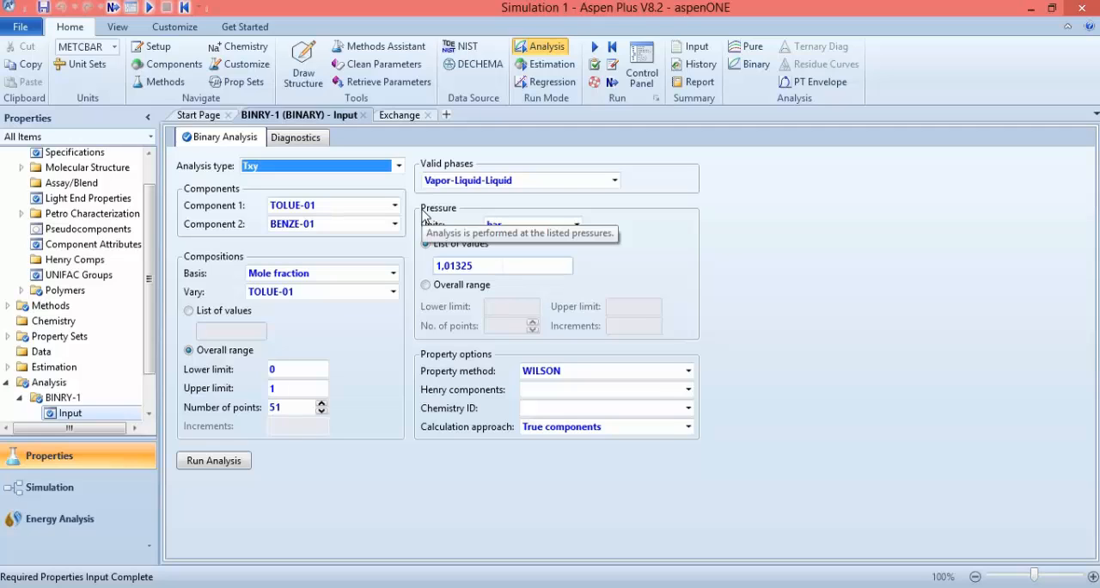
pyautogui.click(615, 181)
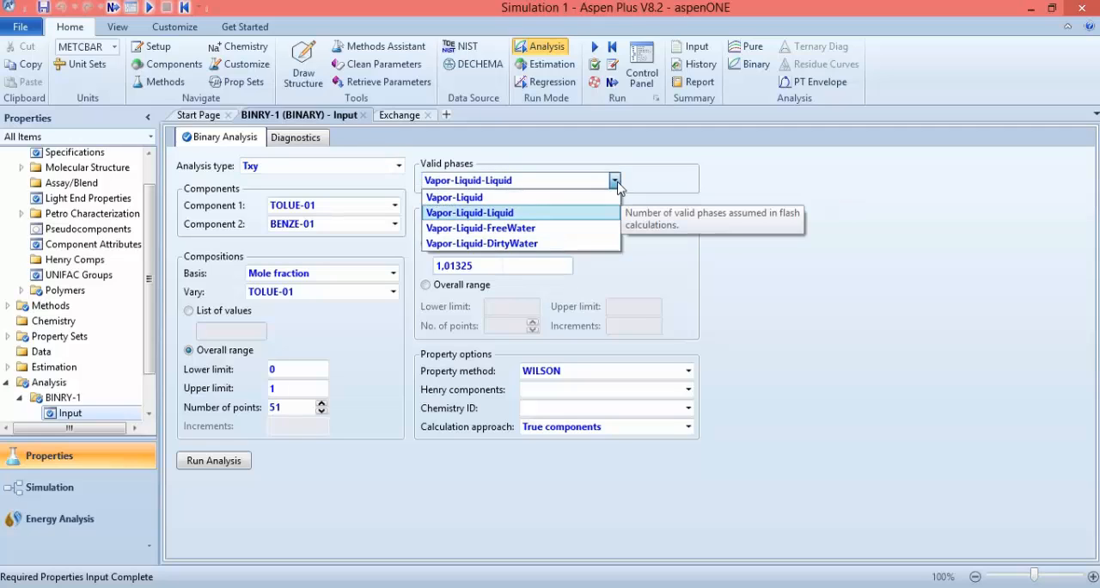
pyautogui.click(531, 199)
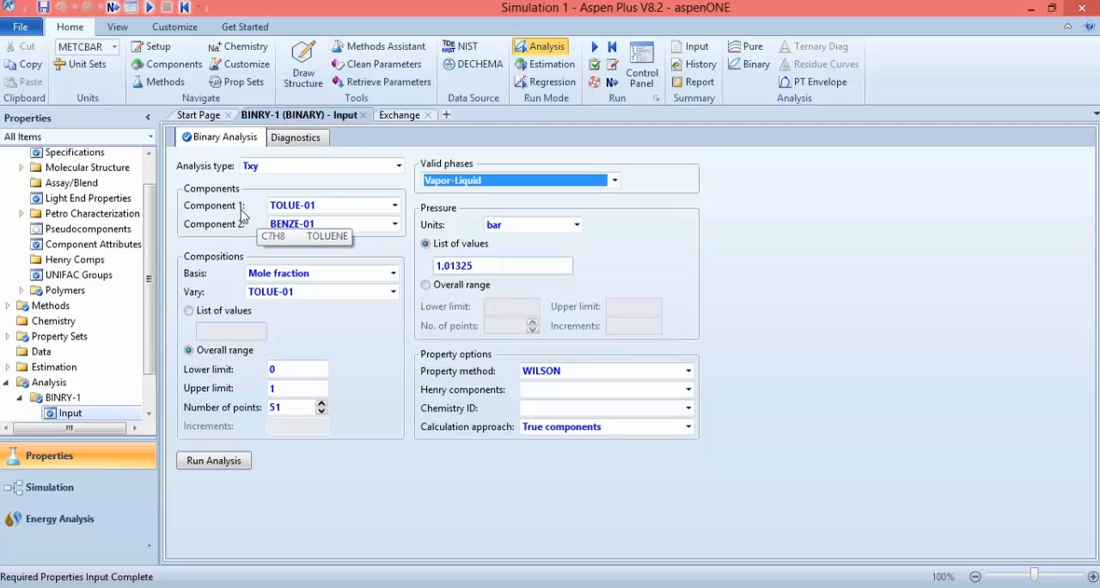
# Set Component 1 to BENZE-01 and Component 2 to TOLUE-01 in the binary analysis, overriding the consistency check
pyautogui.click(395, 206)
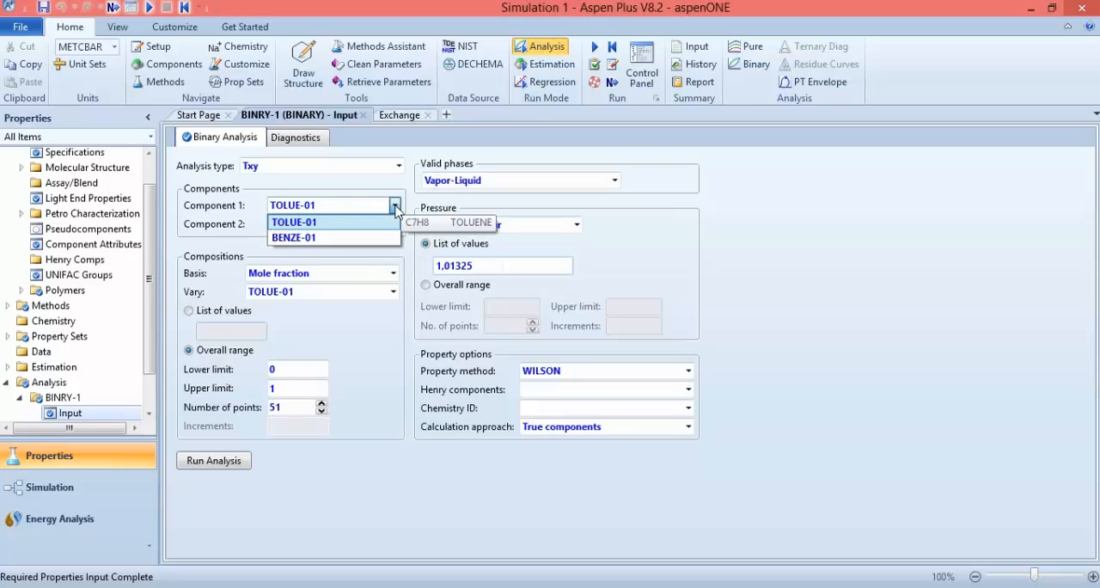
pyautogui.click(361, 237)
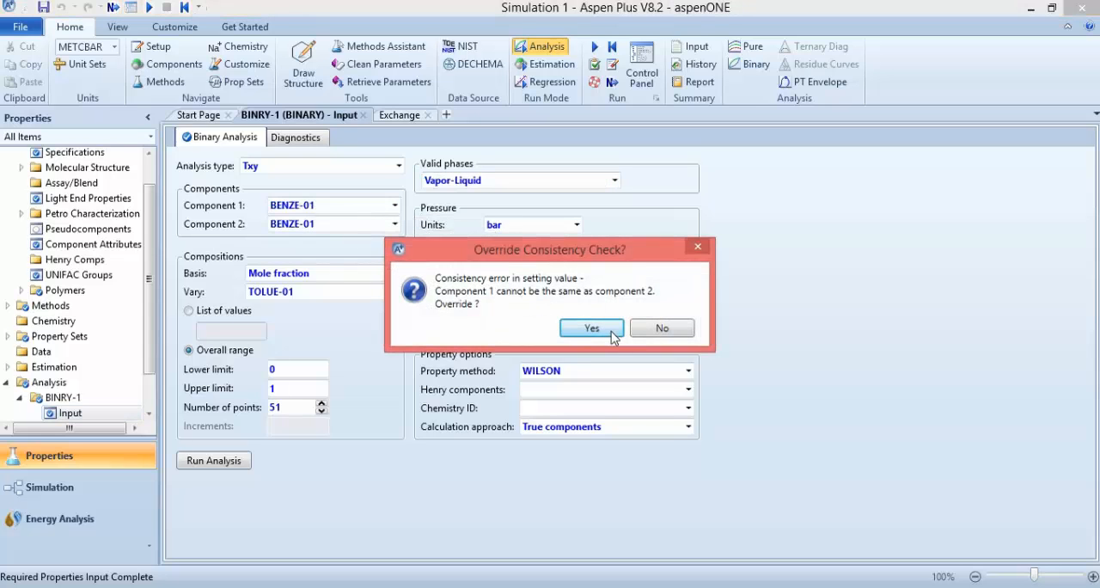
pyautogui.click(591, 329)
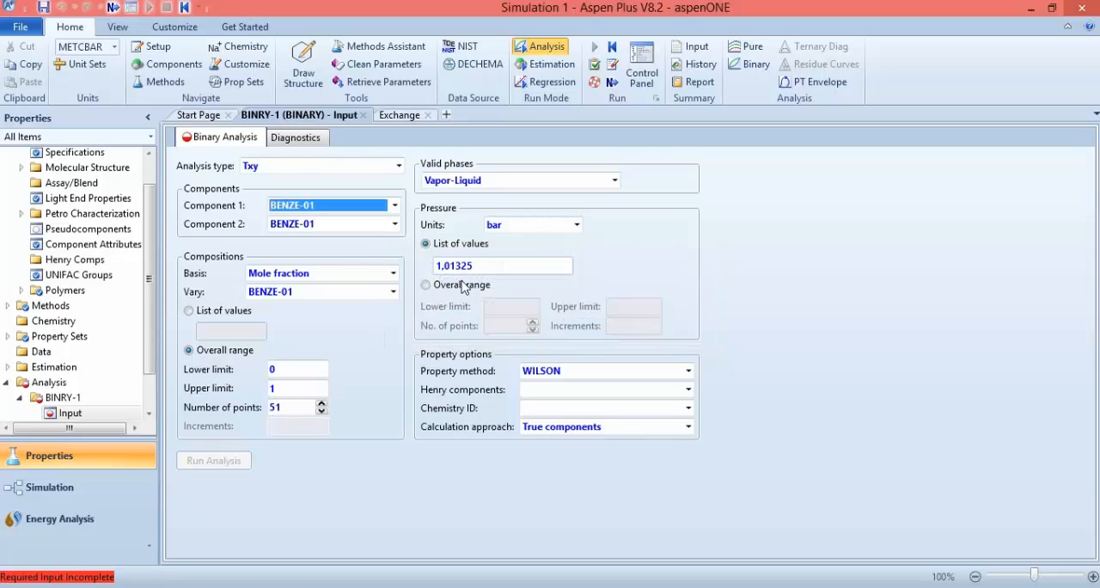
pyautogui.click(395, 225)
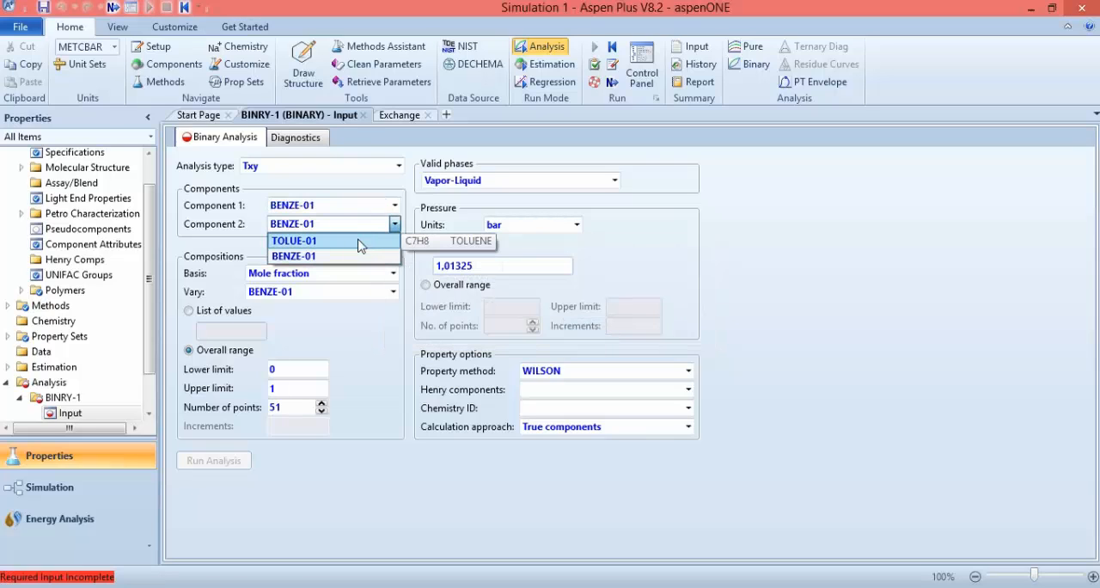
pyautogui.click(350, 240)
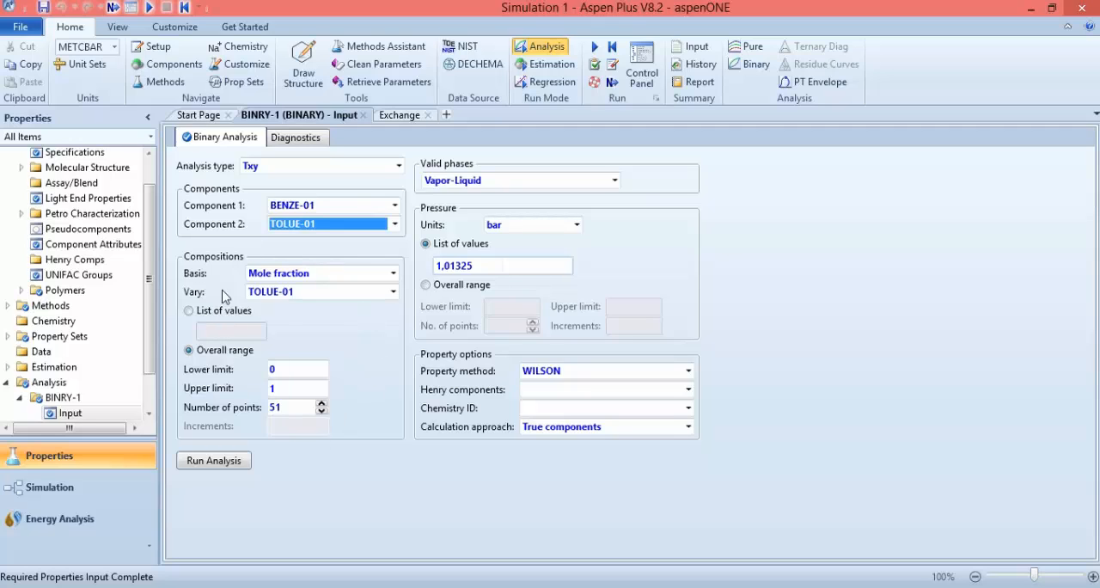
# Configure the compositions to vary BENZE-01 on a mole fraction basis with 51 points
pyautogui.click(393, 273)
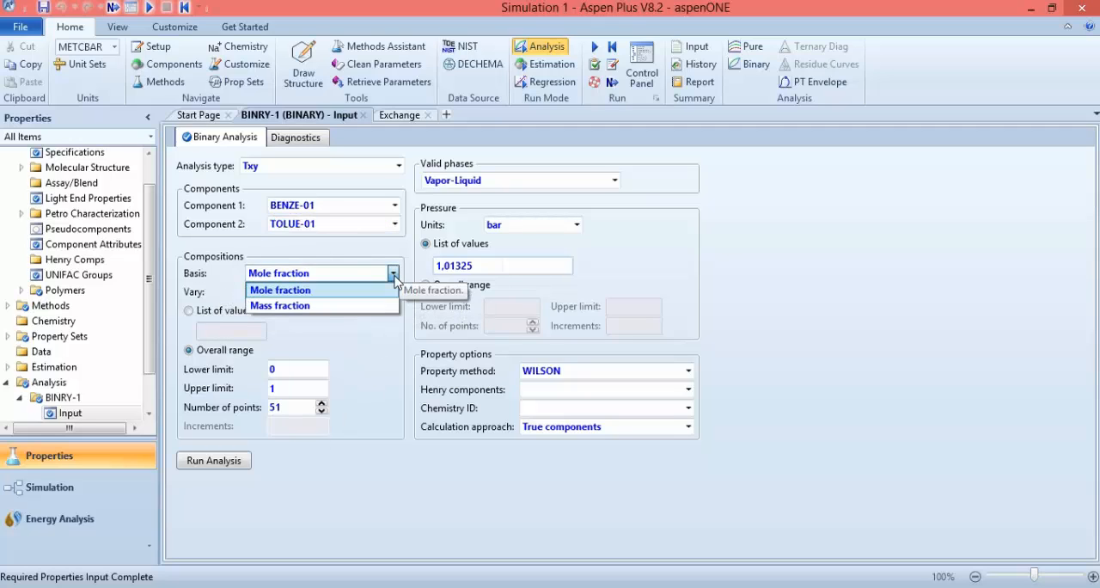
pyautogui.click(395, 276)
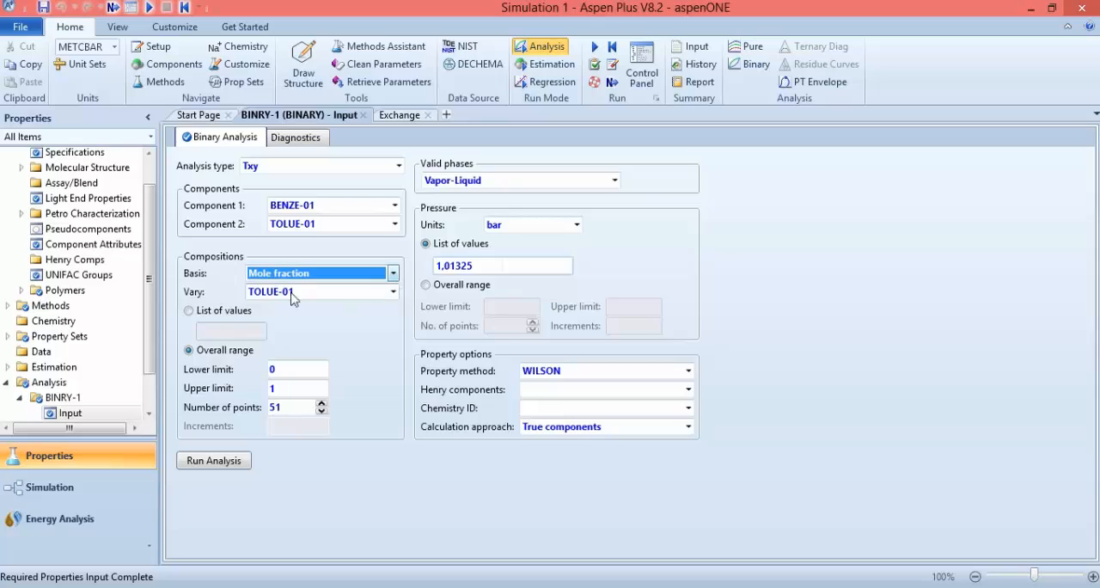
pyautogui.click(391, 293)
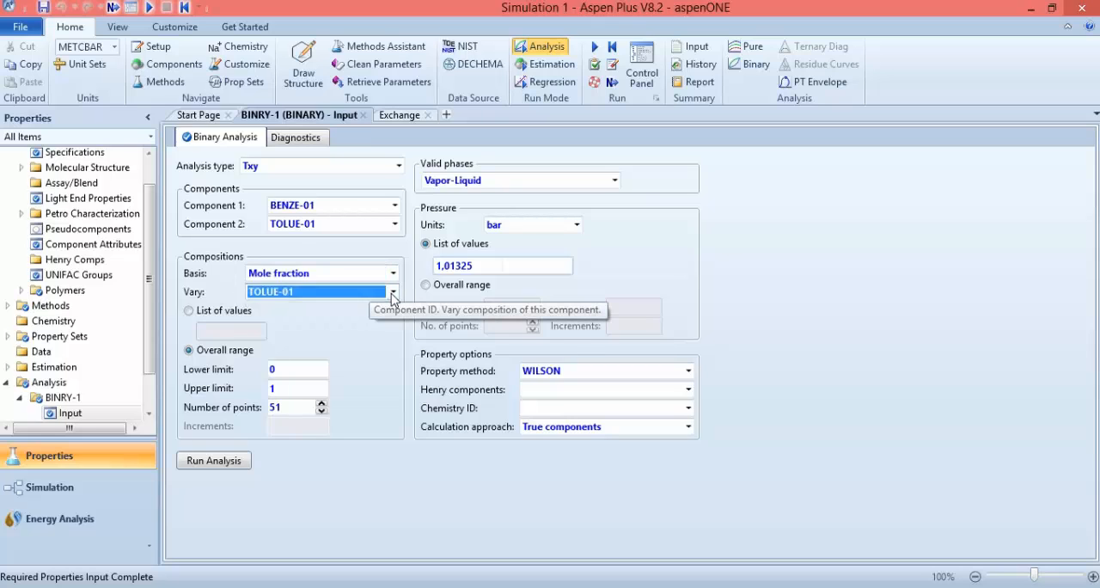
pyautogui.click(349, 311)
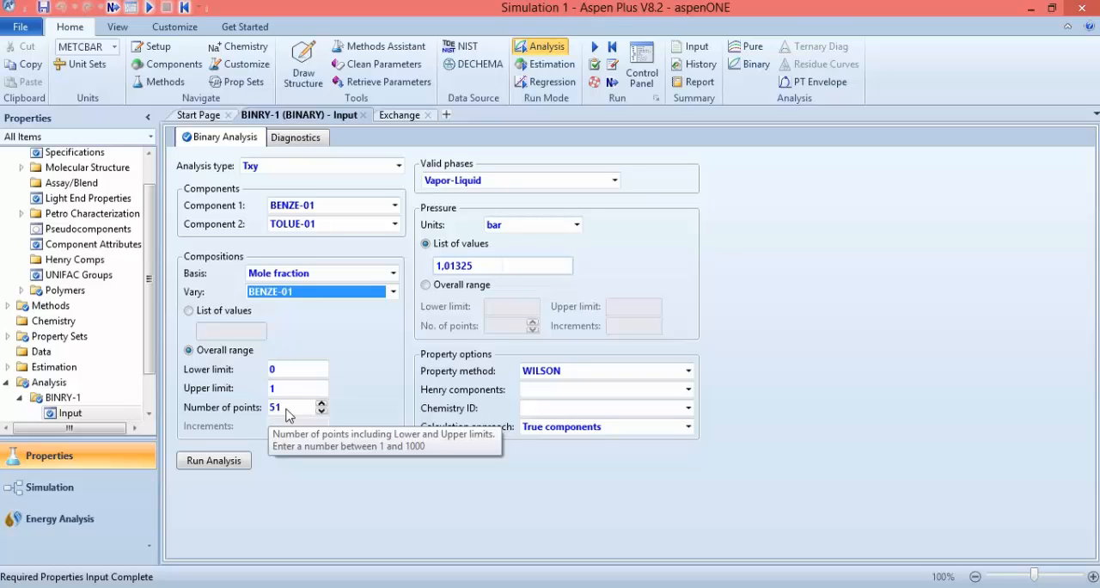
pyautogui.click(321, 411)
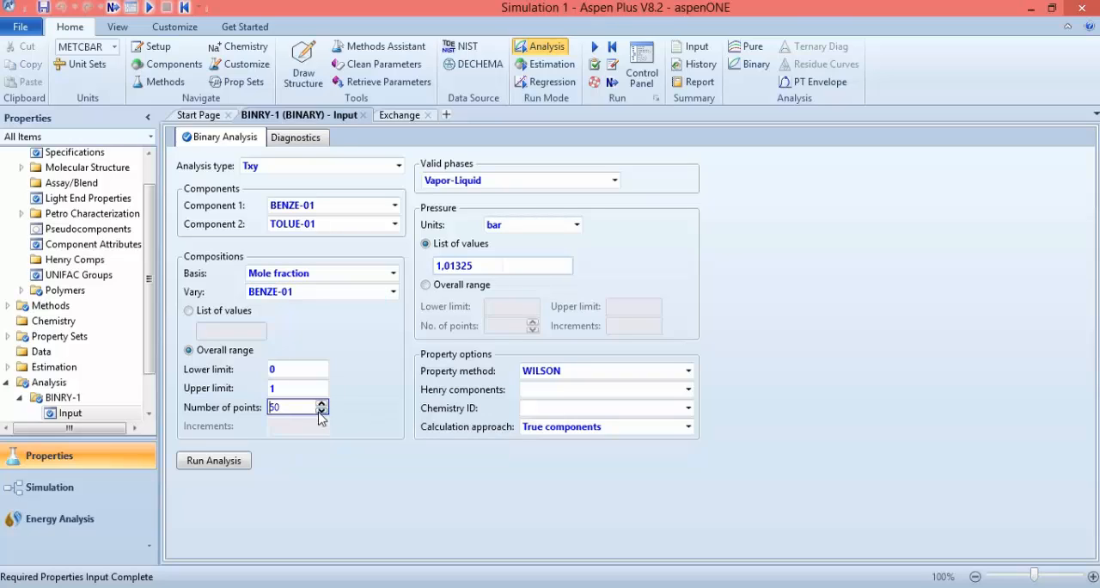
pyautogui.click(320, 404)
# Set the analysis pressure to a single value of 1 atm and run the analysis
pyautogui.click(577, 225)
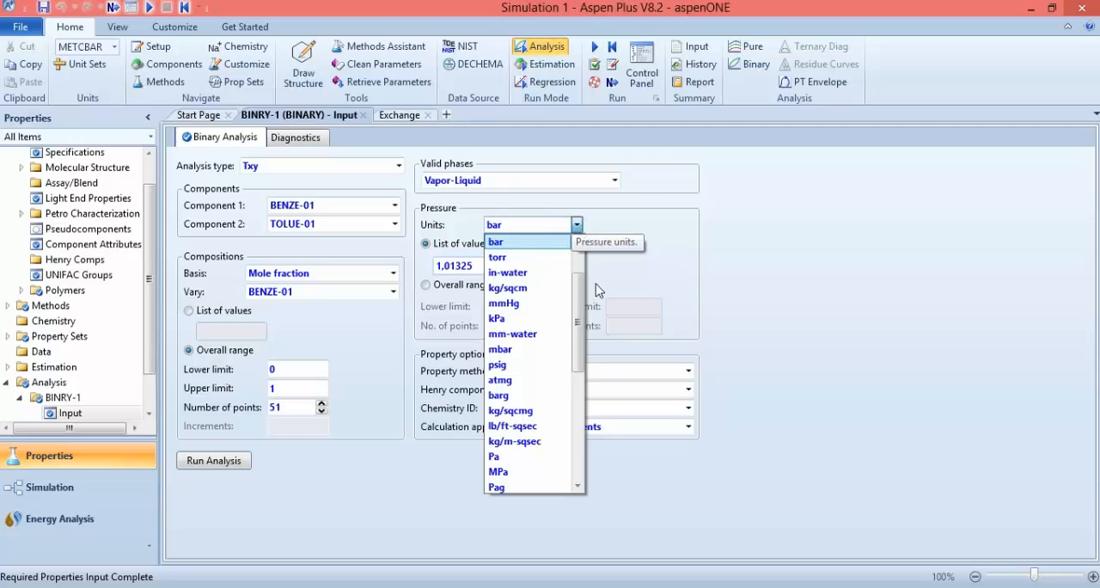
pyautogui.press('Down')
pyautogui.press('Down')
pyautogui.press('Down')
pyautogui.press('Down')
pyautogui.press('Down')
pyautogui.press('Down')
pyautogui.press('Down')
pyautogui.press('Down')
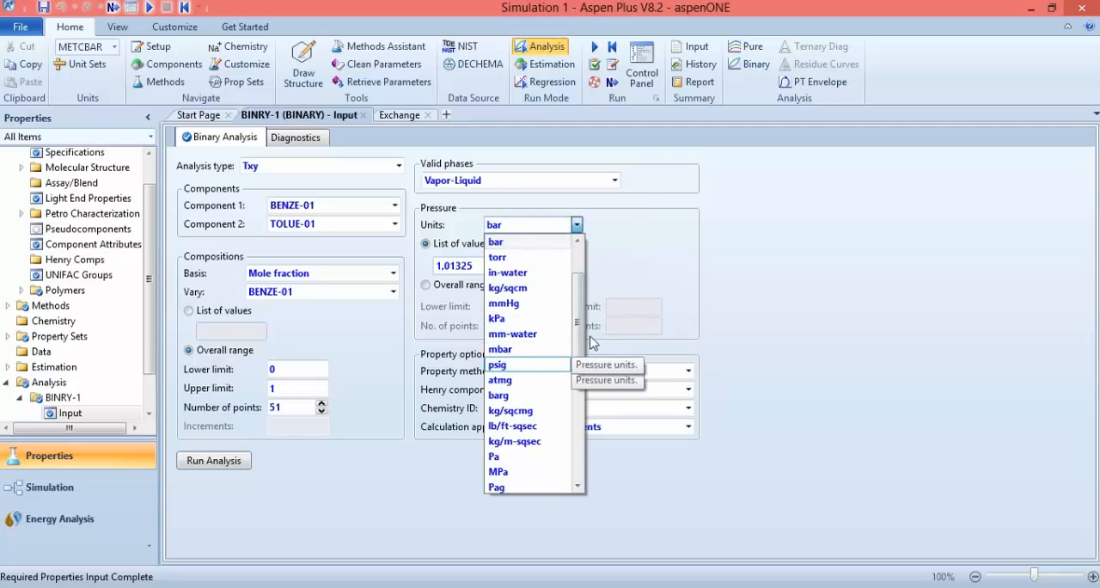
pyautogui.scroll(1, 579, 310)
pyautogui.click(550, 274)
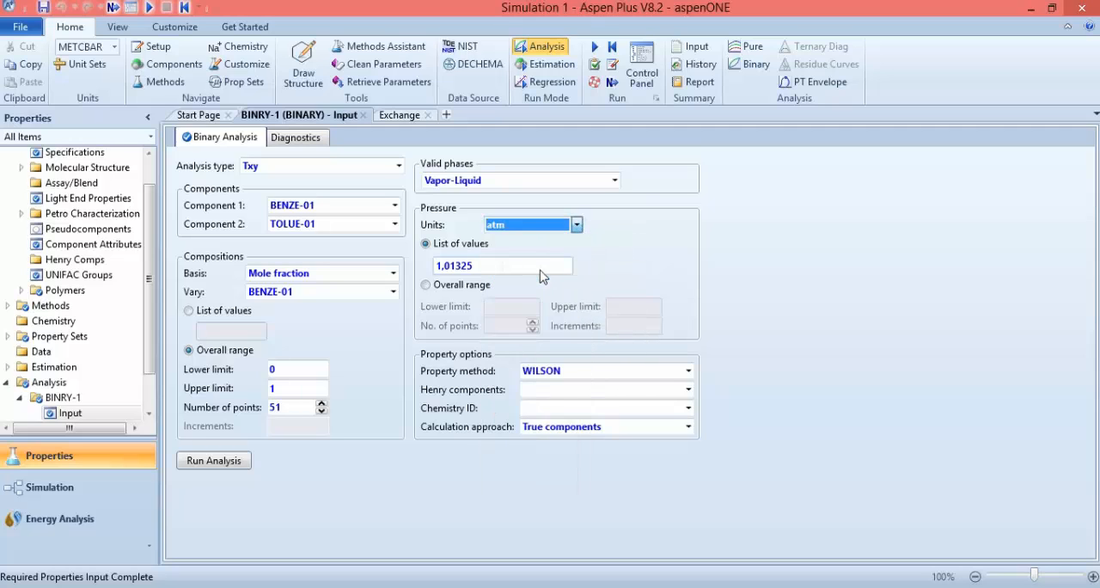
pyautogui.click(494, 265)
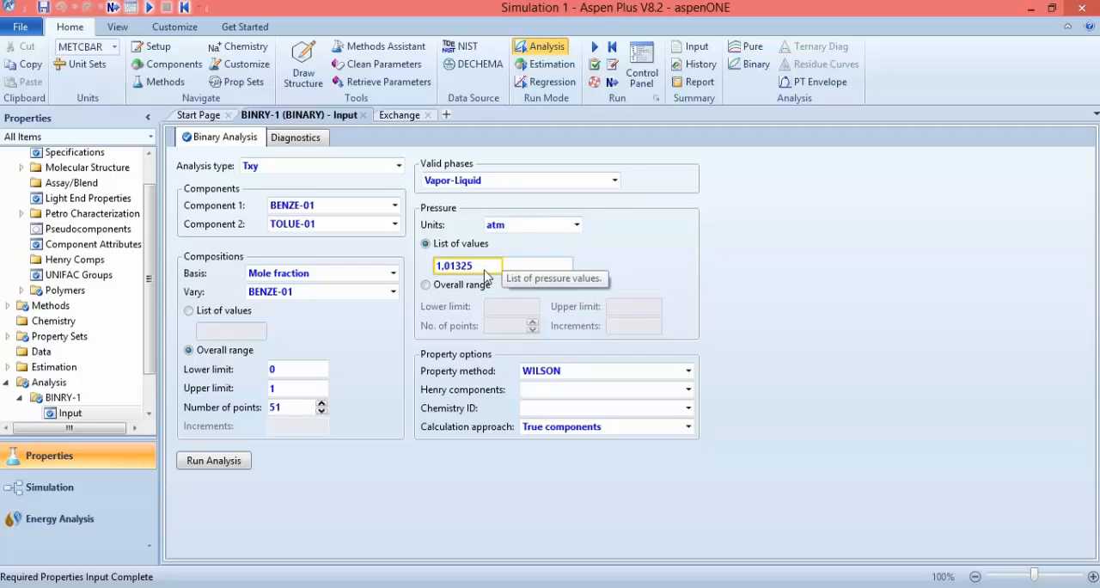
pyautogui.write('1')
pyautogui.click(532, 223)
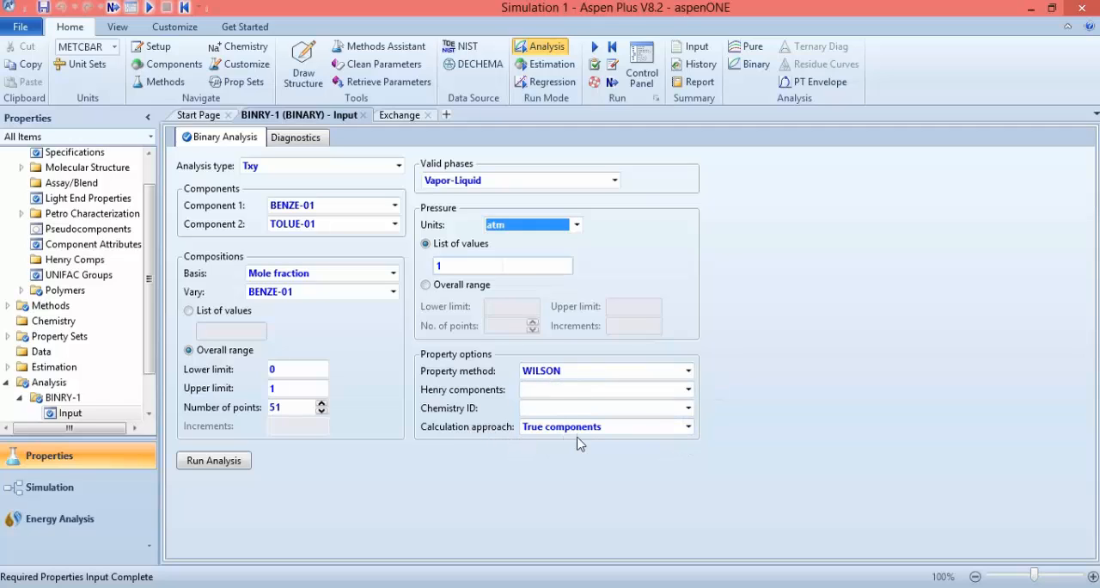
pyautogui.click(219, 461)
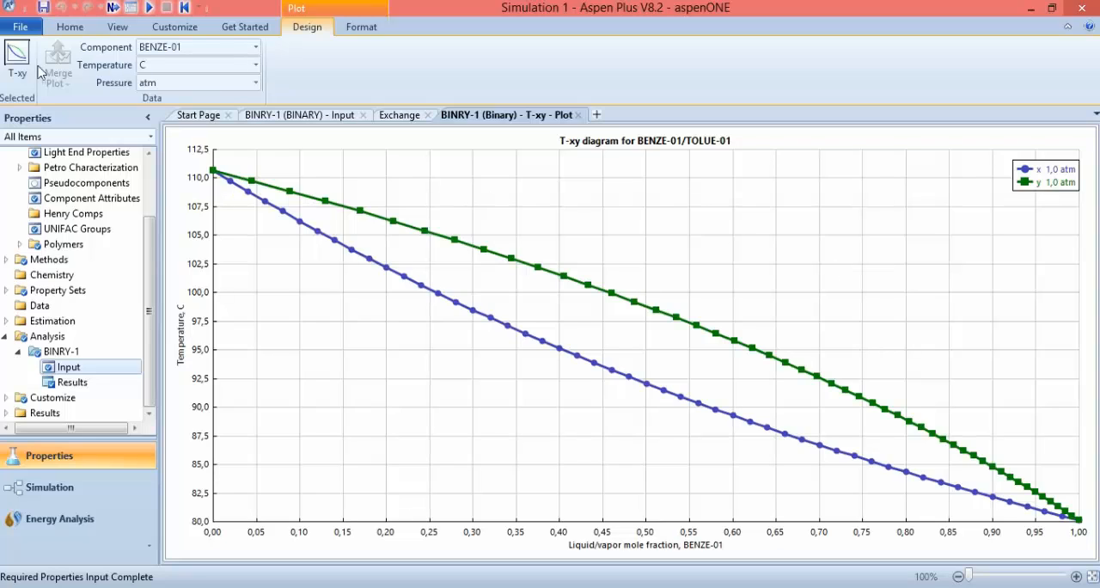
# Try plotting the T-xy diagram against TOLUE-01 and return its component to BENZE-01
pyautogui.click(255, 49)
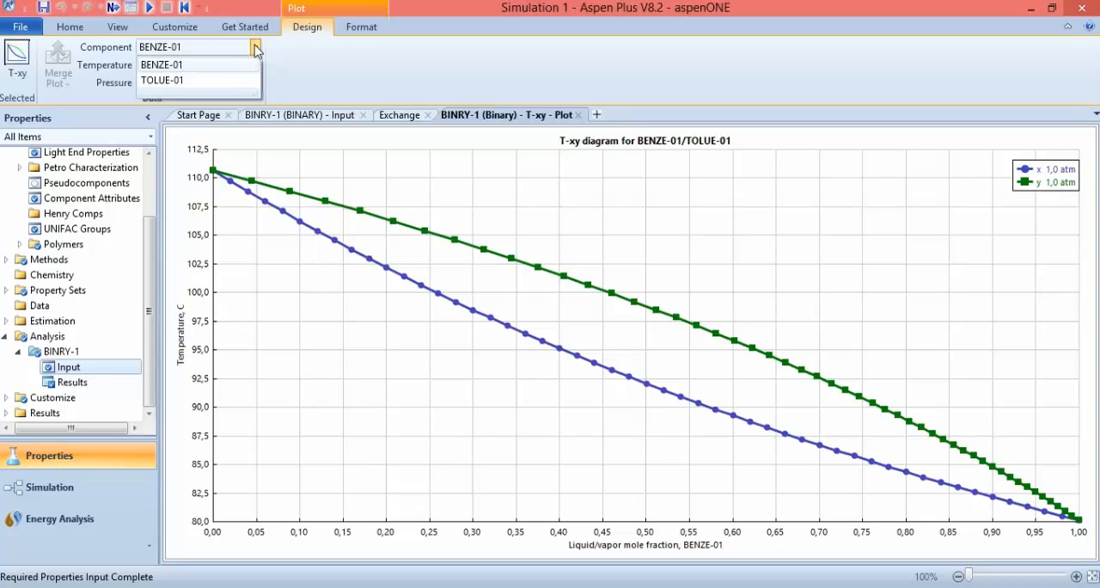
pyautogui.click(220, 82)
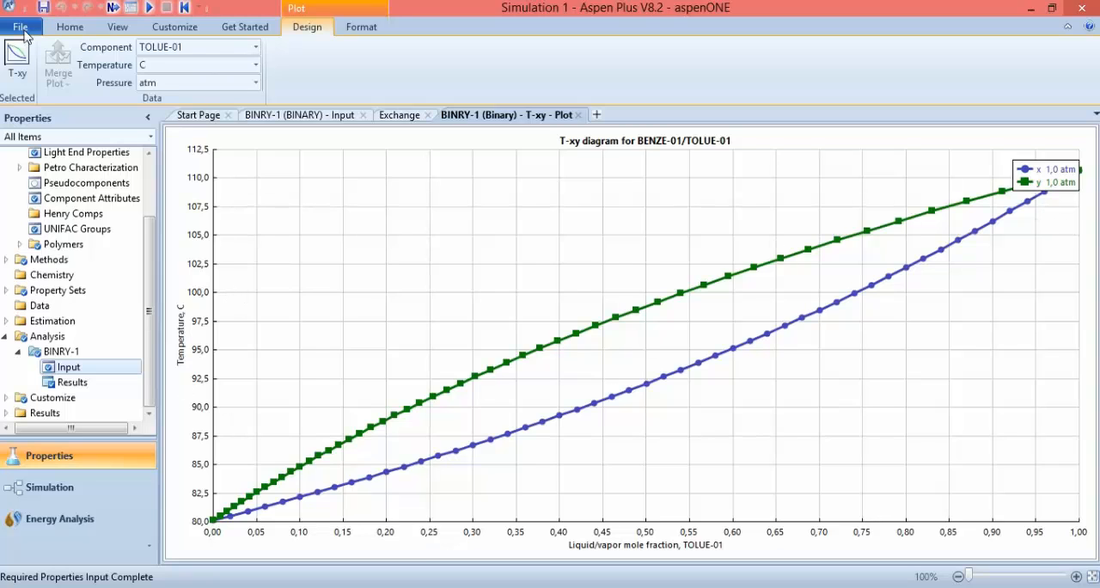
pyautogui.click(252, 48)
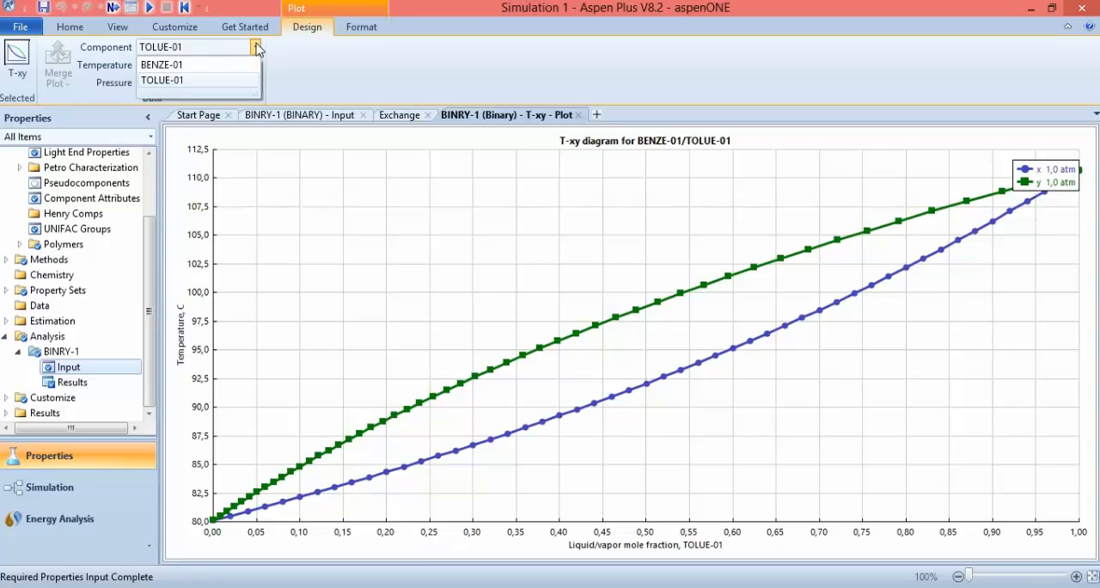
pyautogui.click(218, 64)
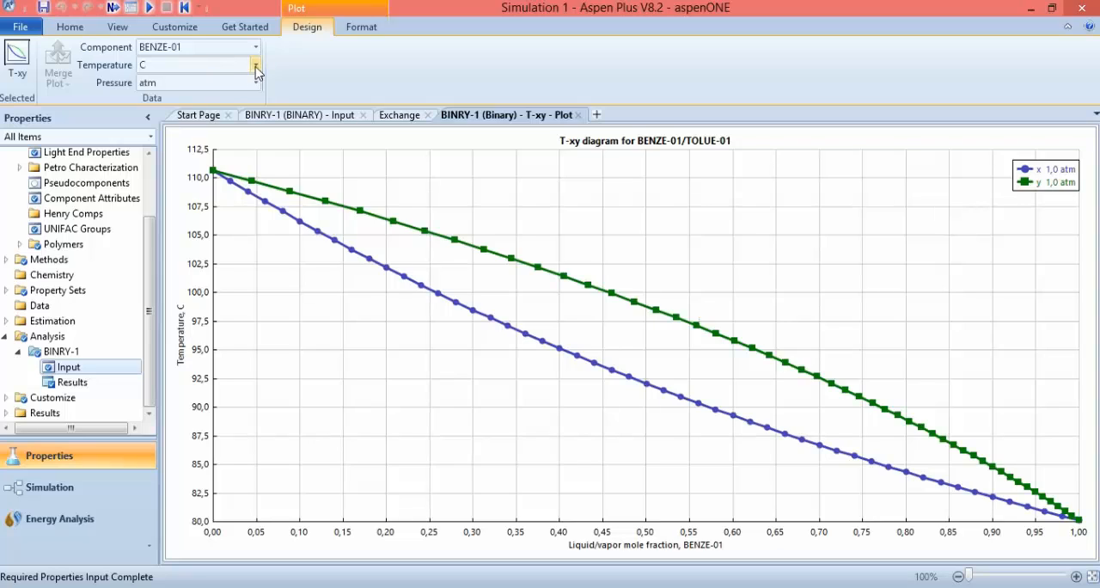
# Examine the temperature and pressure unit options of the T-xy plot, keeping C and atm
pyautogui.click(256, 66)
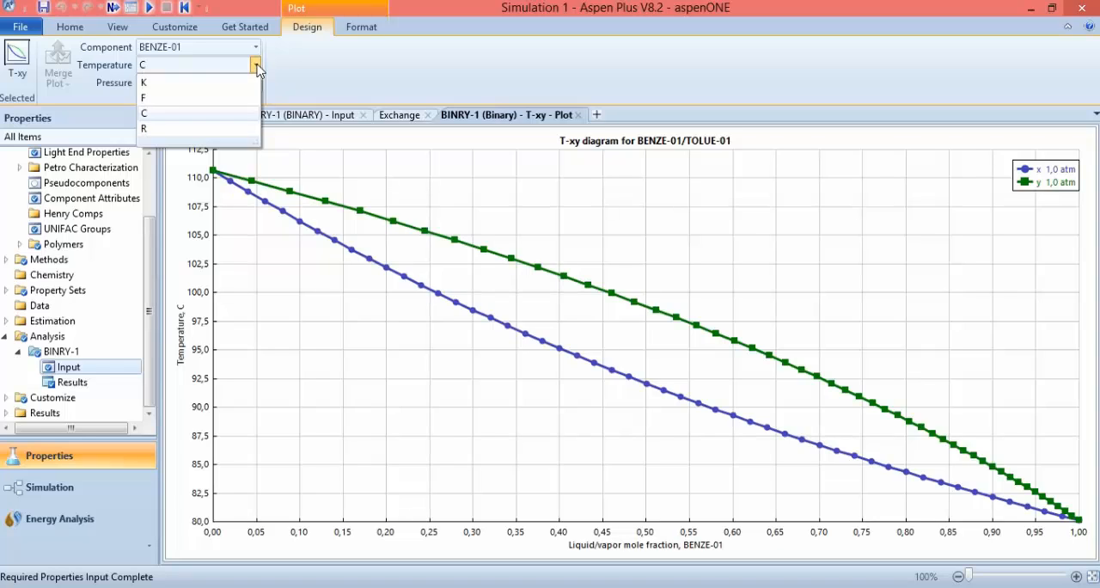
pyautogui.click(257, 68)
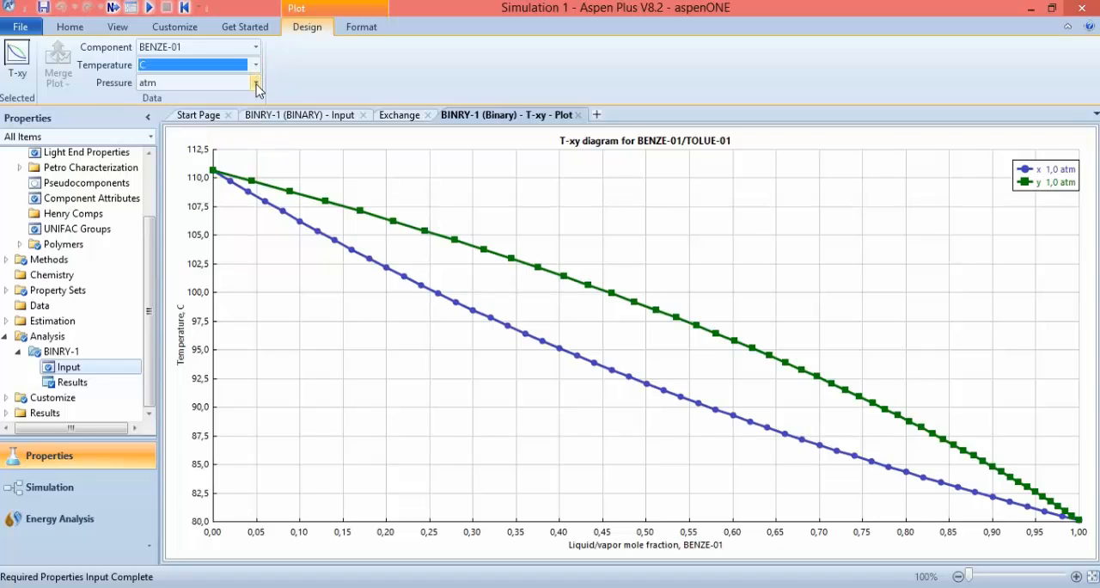
pyautogui.click(257, 83)
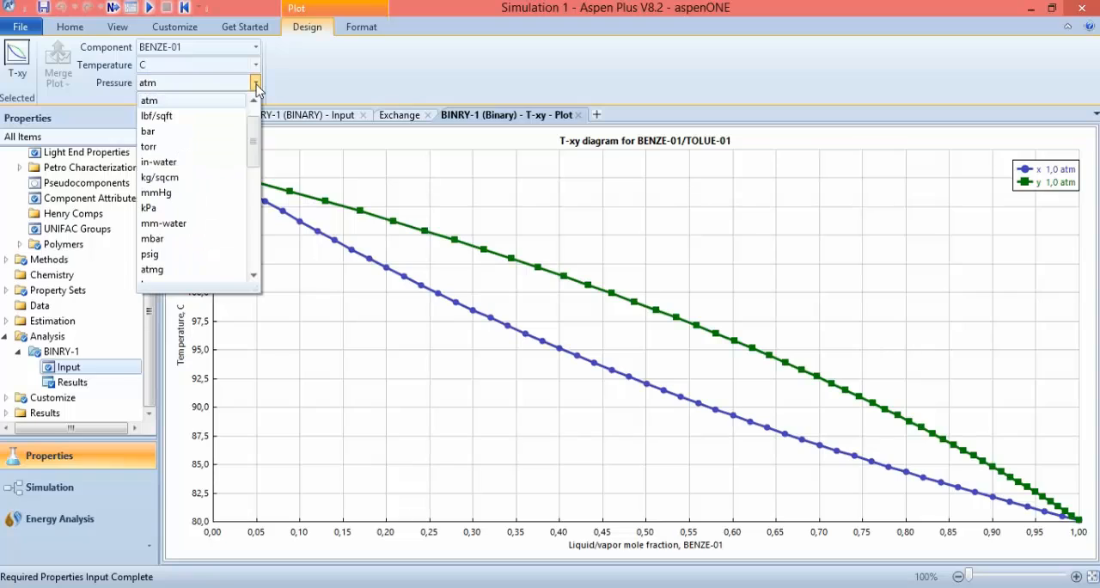
pyautogui.click(213, 101)
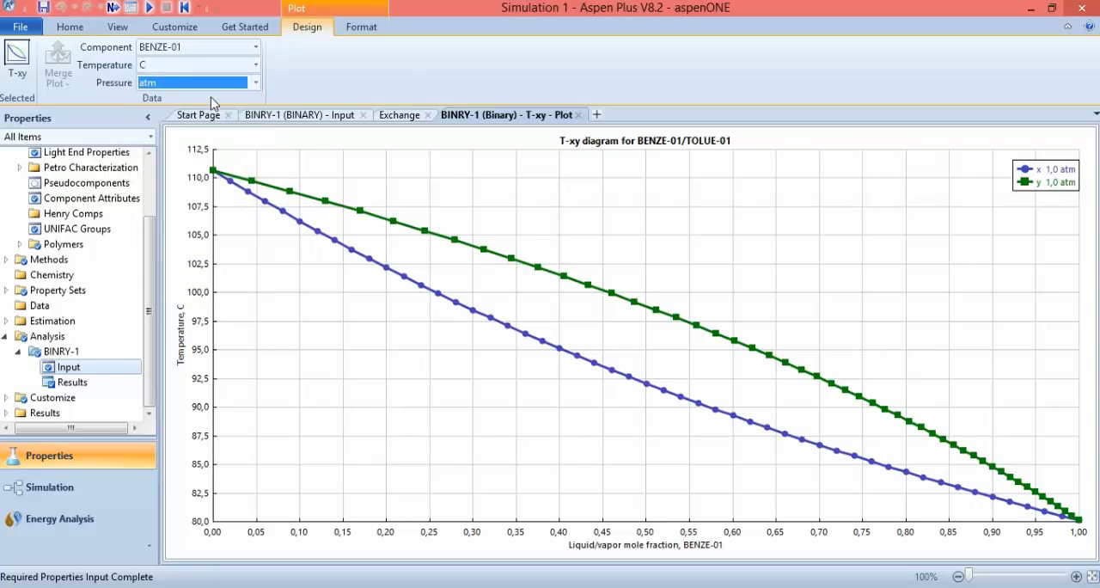
# Format the T-xy plot with no grid and display its curves as Lines Only
pyautogui.click(363, 31)
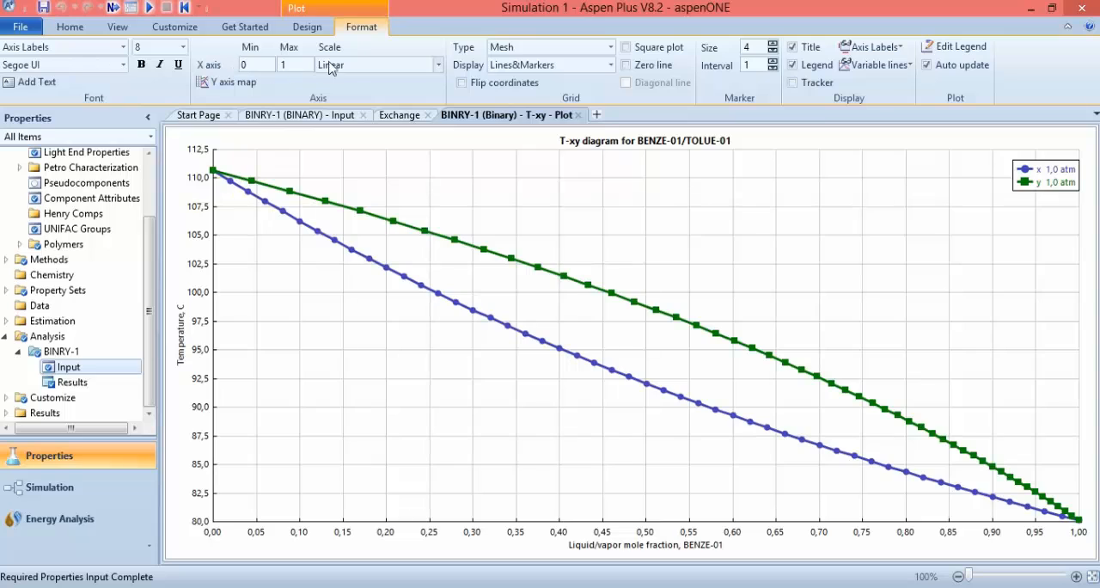
pyautogui.click(611, 48)
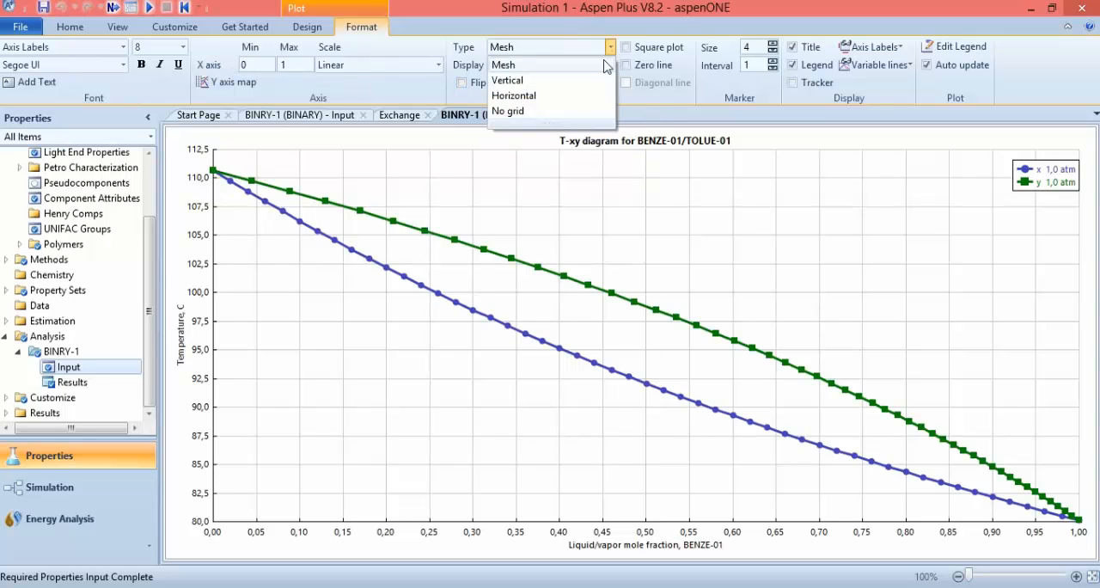
pyautogui.click(550, 112)
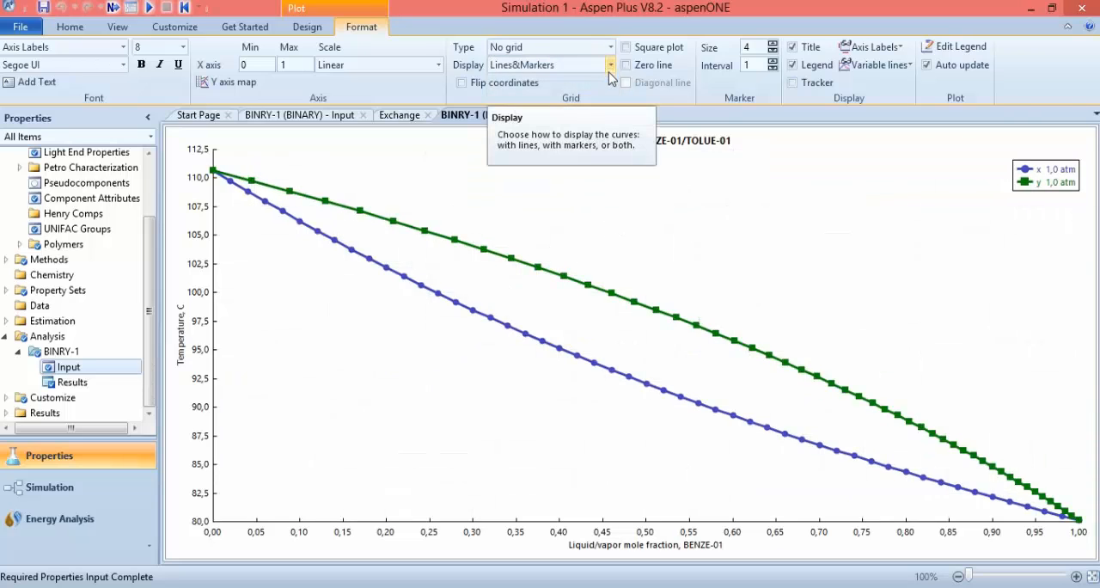
pyautogui.click(609, 69)
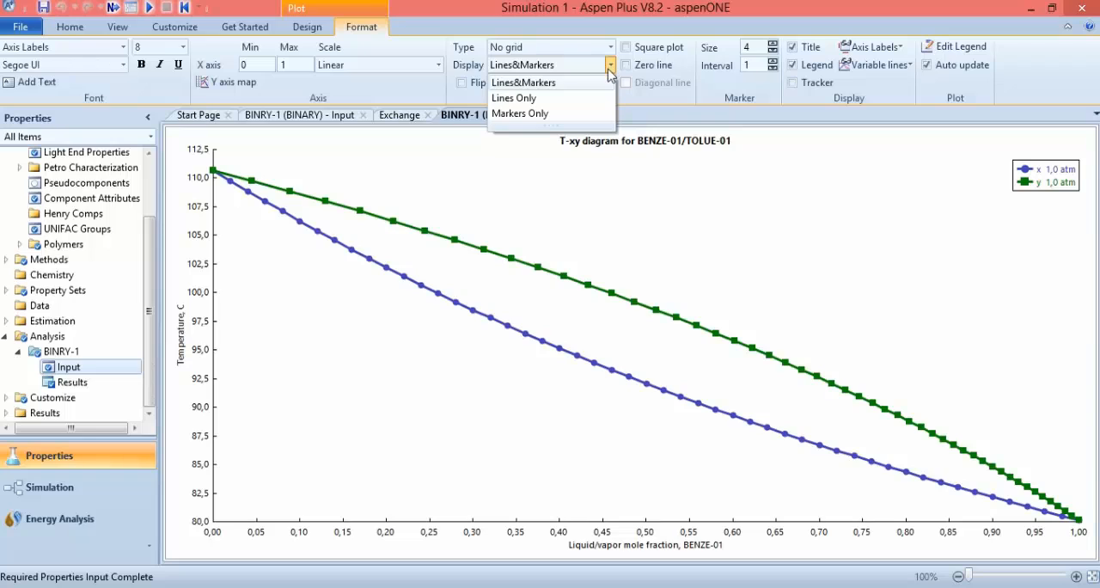
pyautogui.click(564, 98)
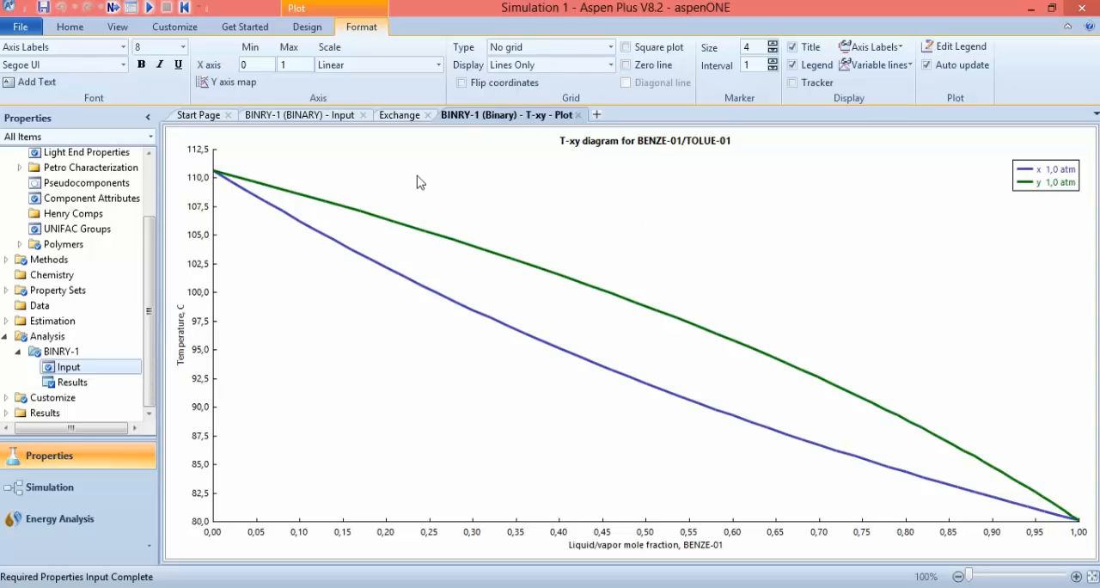
# Return to the BINRY-1 input form and create a y-x plot of vapor versus liquid composition
pyautogui.click(312, 118)
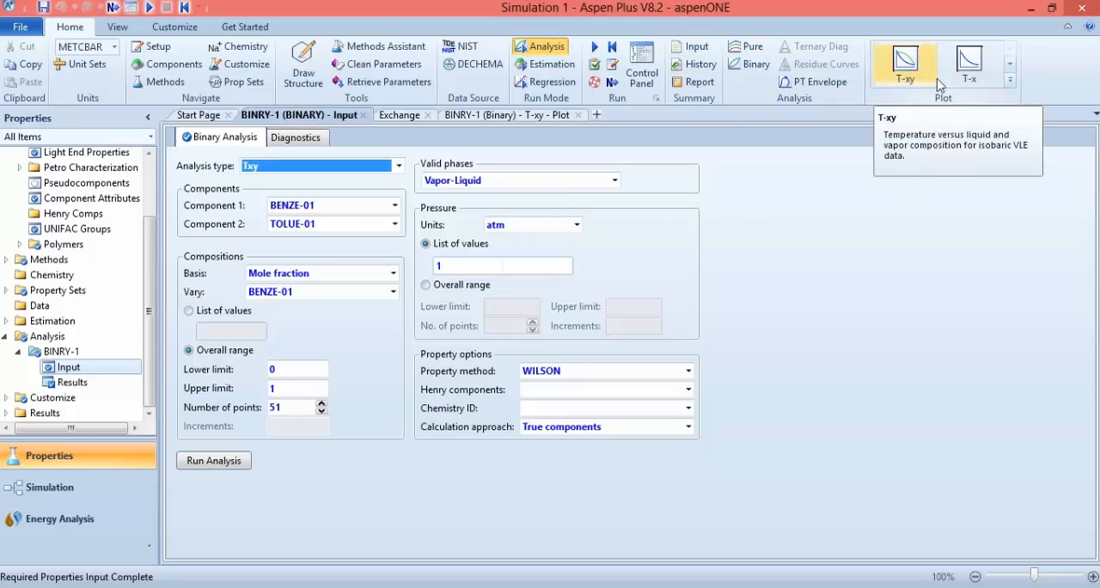
pyautogui.click(1009, 65)
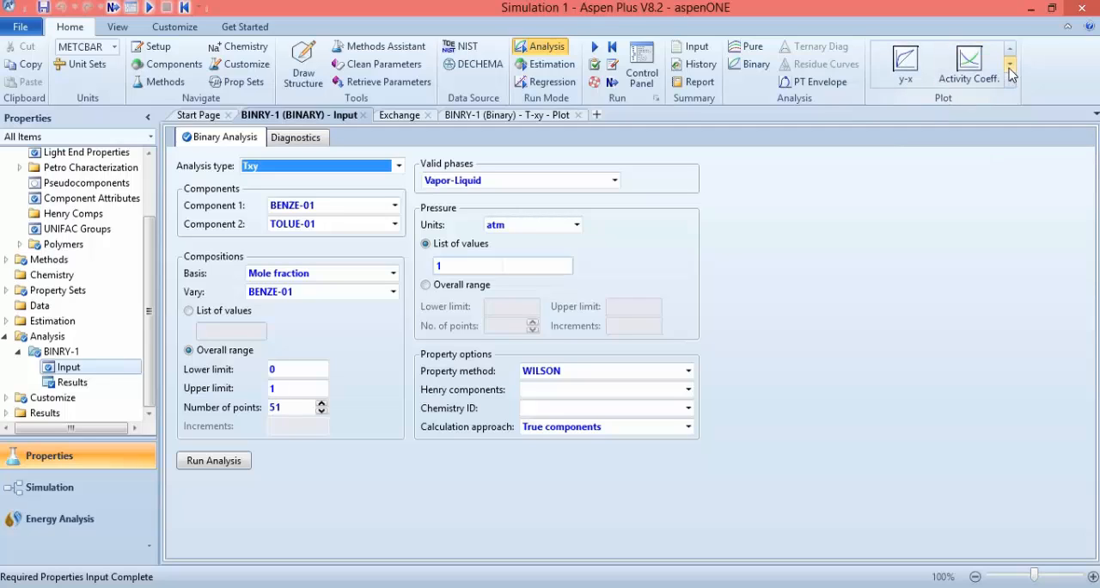
pyautogui.click(1010, 49)
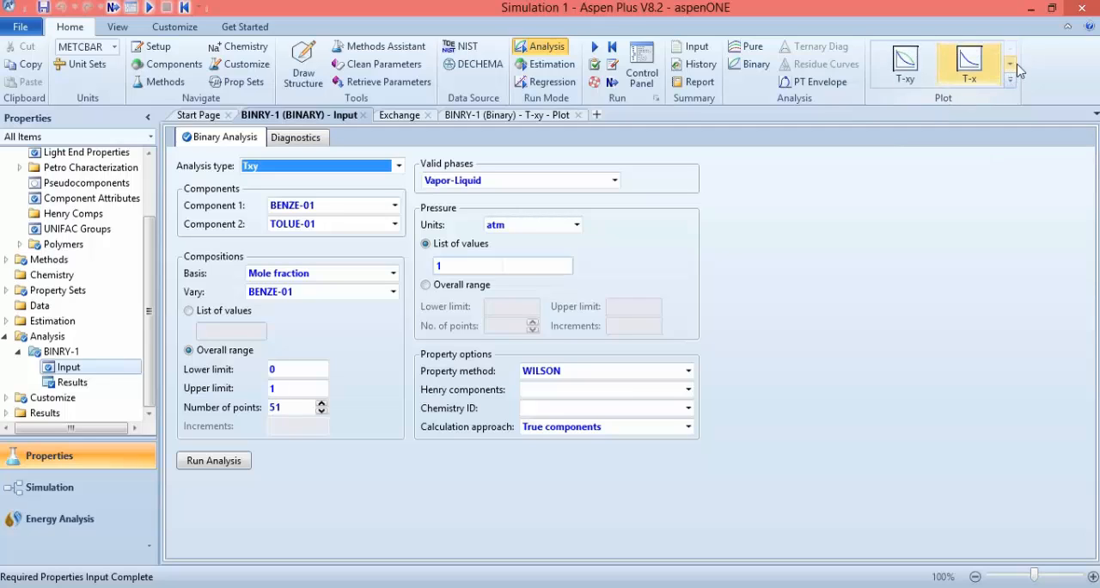
pyautogui.click(1010, 66)
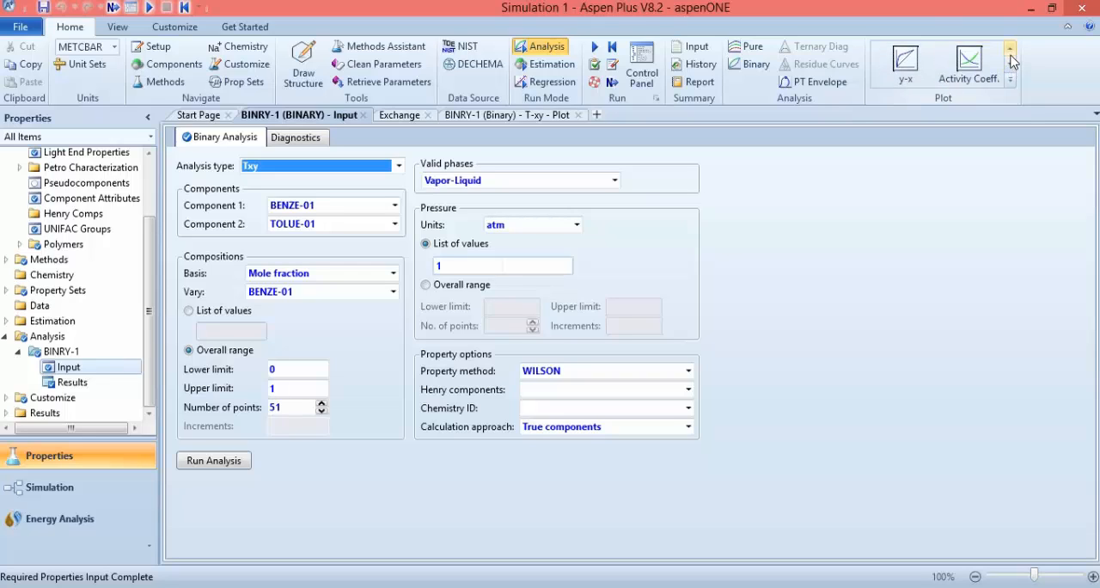
pyautogui.click(907, 64)
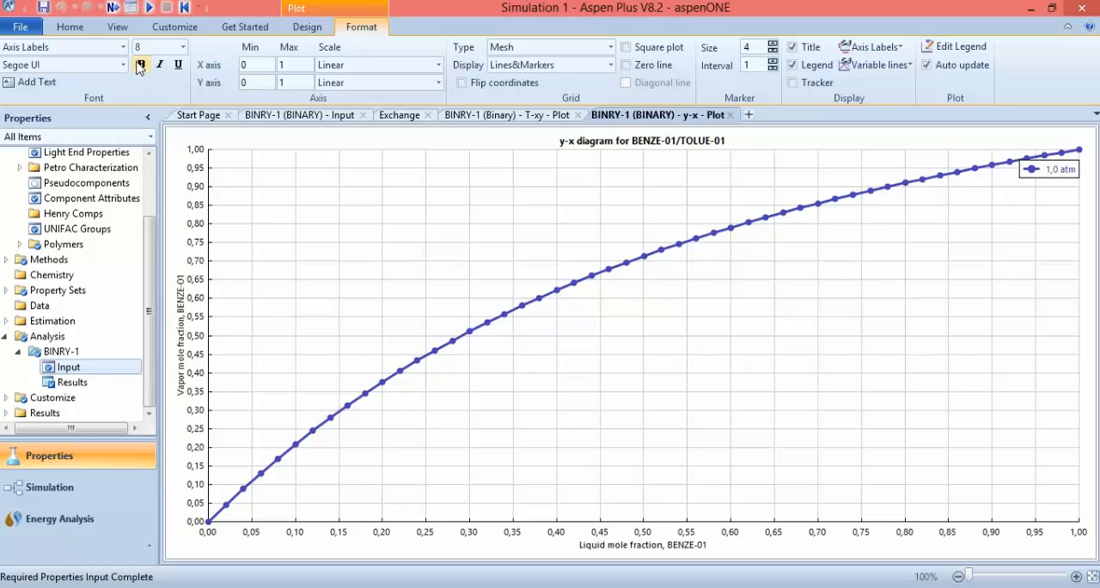
# Display the y-x plot's curve as Lines Only
pyautogui.click(610, 65)
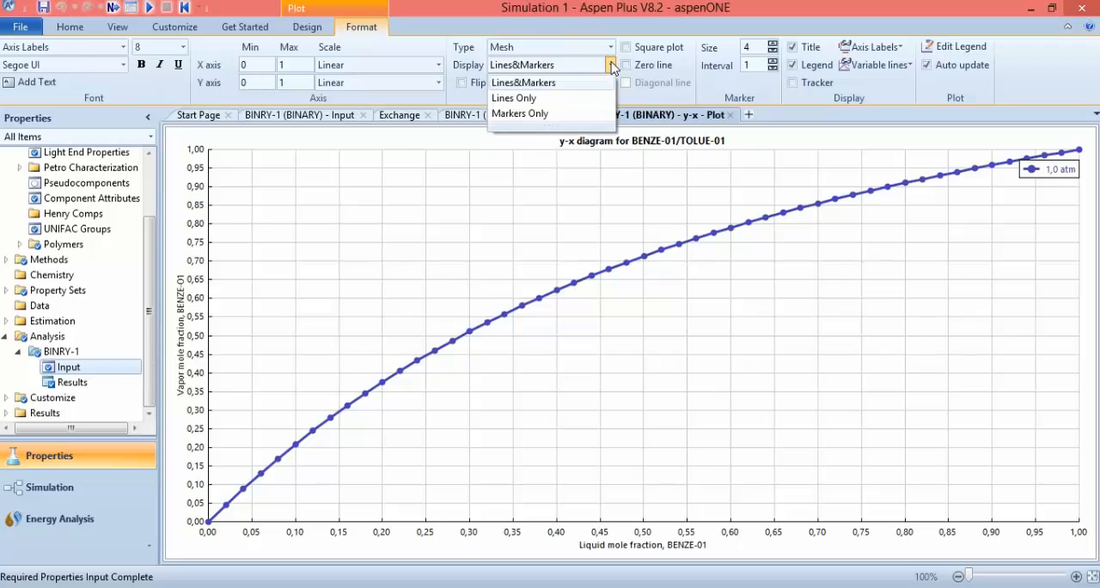
pyautogui.click(555, 100)
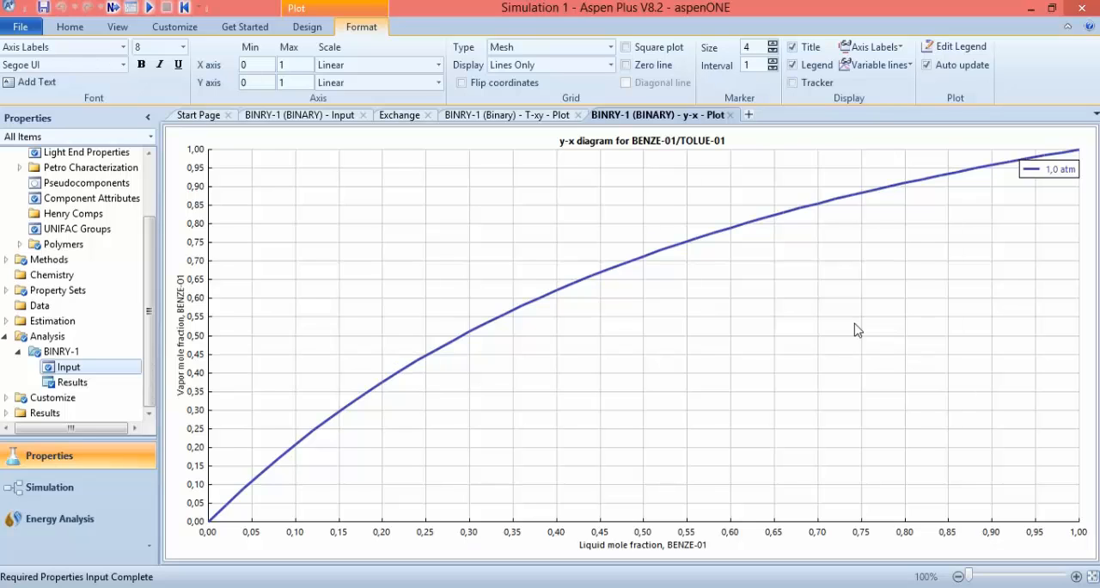
# Examine the tabulated BINRY-1 analysis results from the first to the last benzene compositions
pyautogui.click(69, 386)
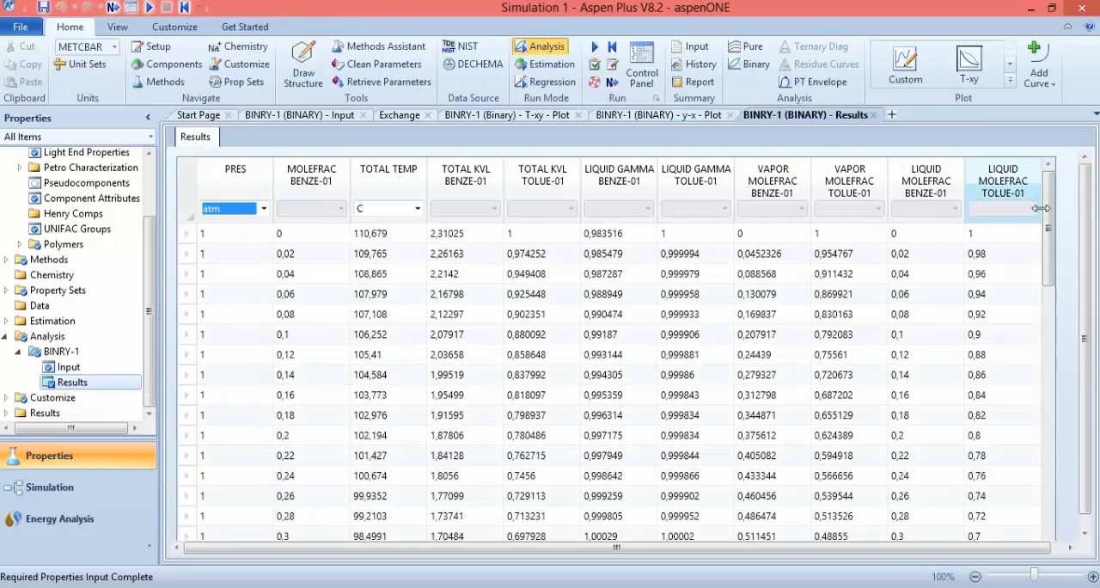
pyautogui.moveTo(1049, 217); pyautogui.dragTo(1030, 177)
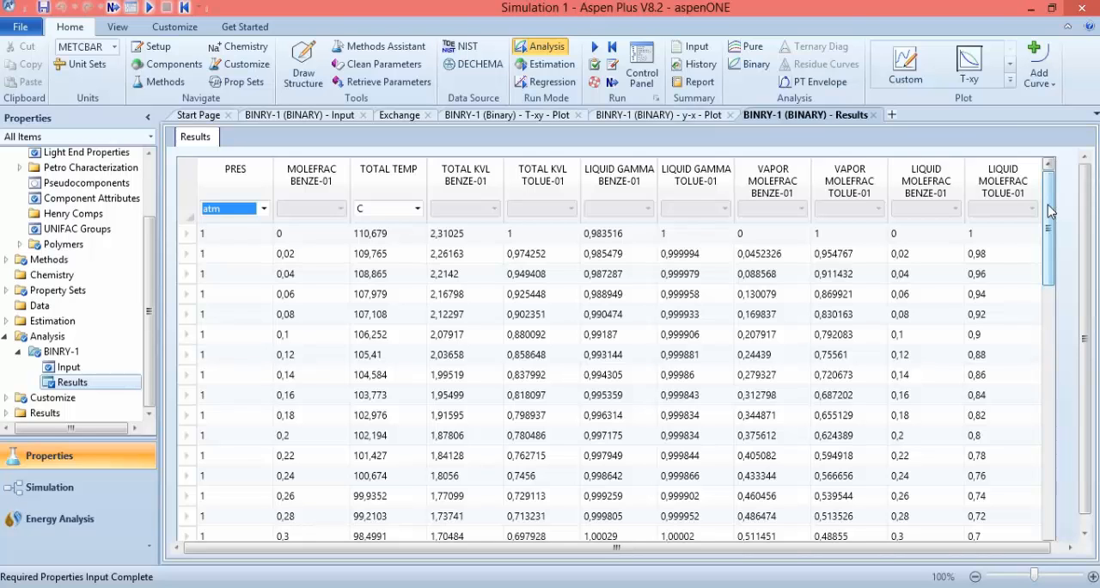
pyautogui.moveTo(1048, 208); pyautogui.dragTo(1049, 515)
pyautogui.scroll(1, 1053, 333)
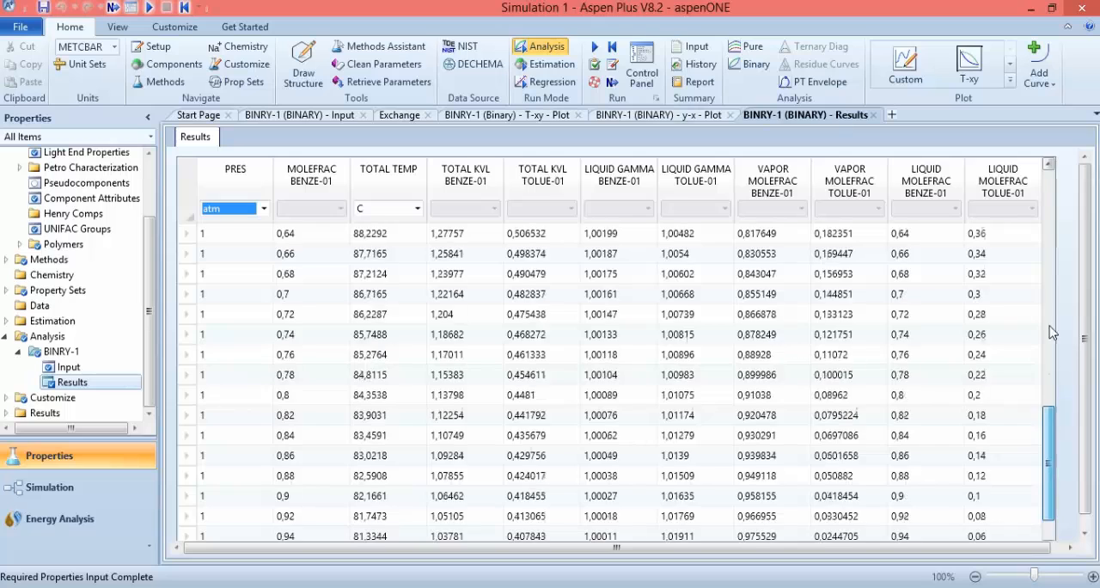
pyautogui.scroll(10, 1053, 332)
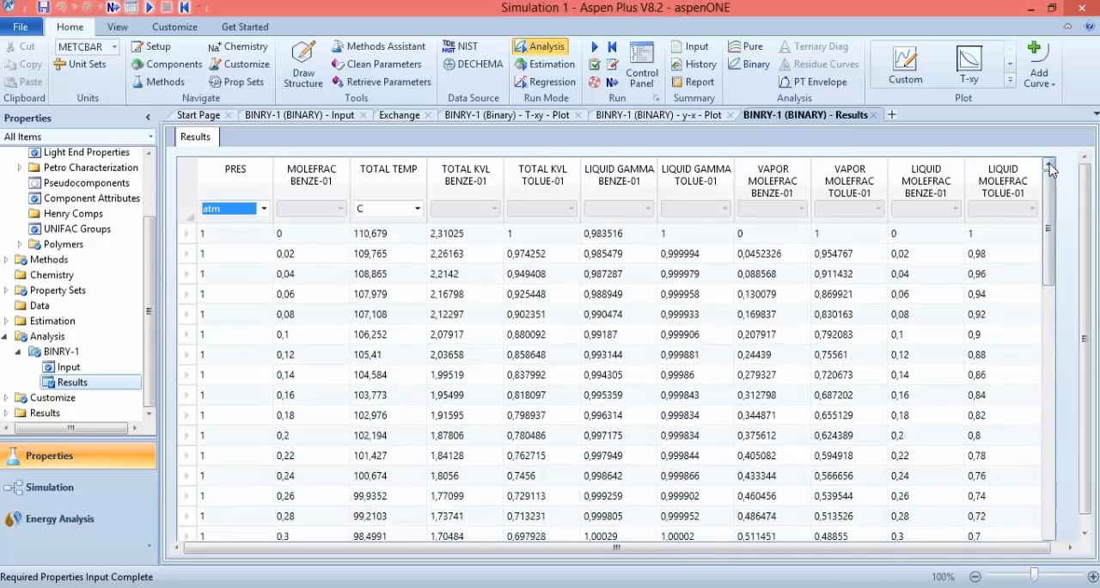
# Select the whole BINRY-1 results table, view its copy options, and clear the selection
pyautogui.click(190, 207)
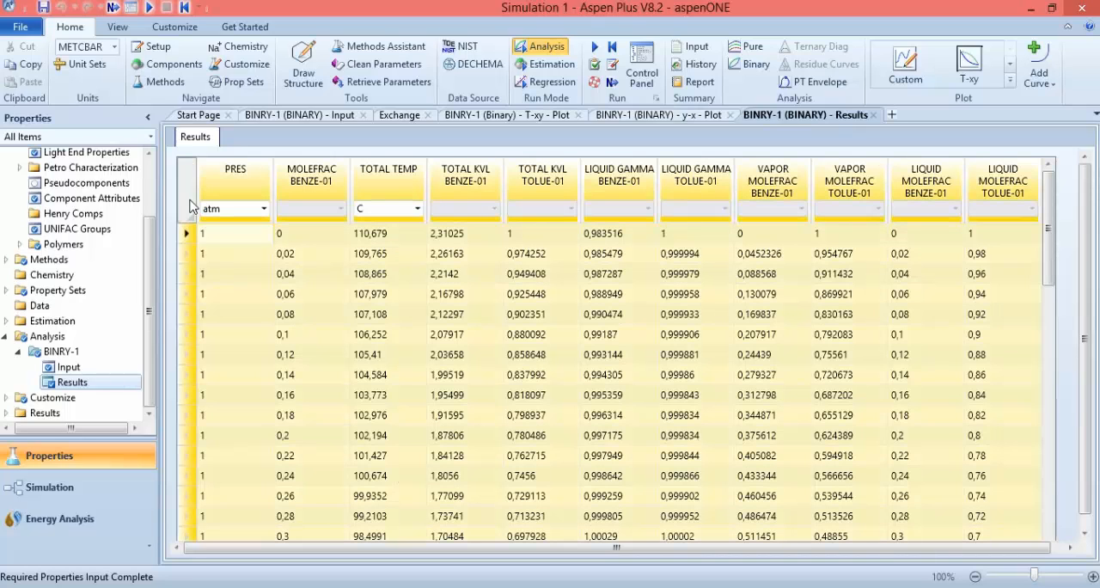
pyautogui.rightClick(186, 195)
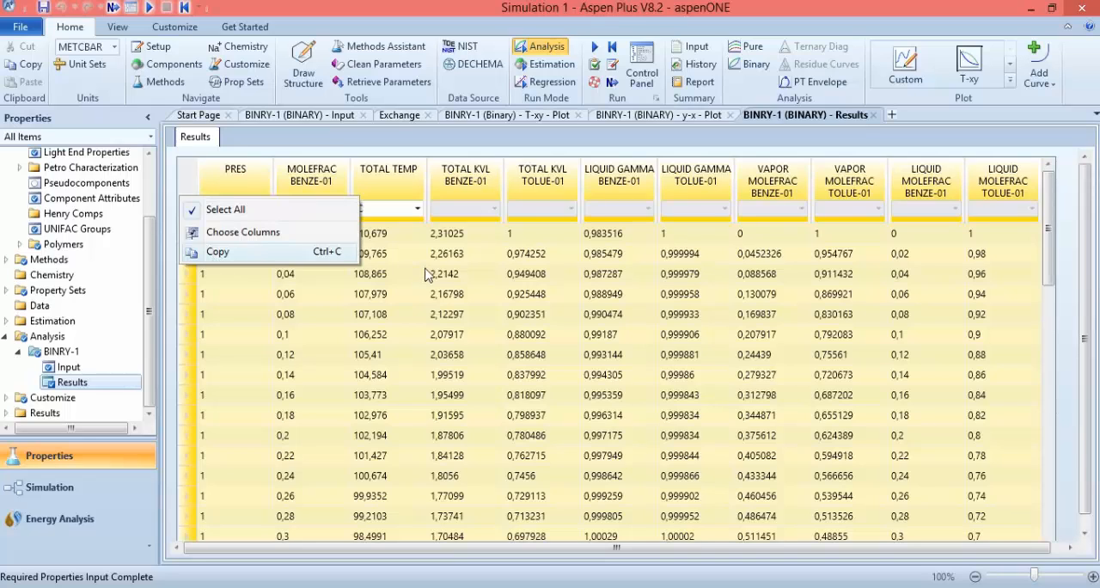
pyautogui.click(326, 286)
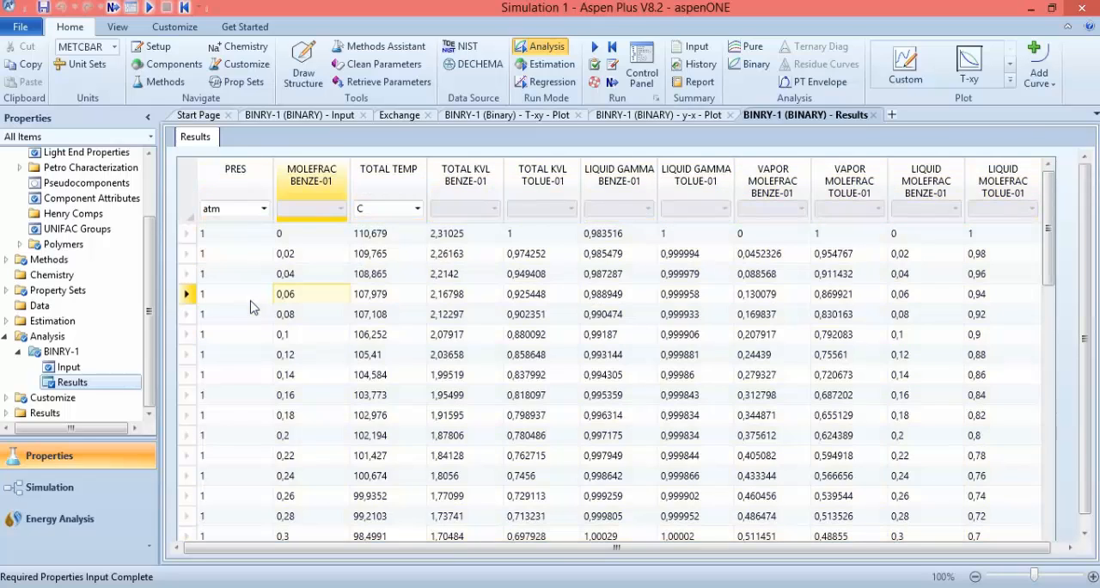
pyautogui.click(251, 303)
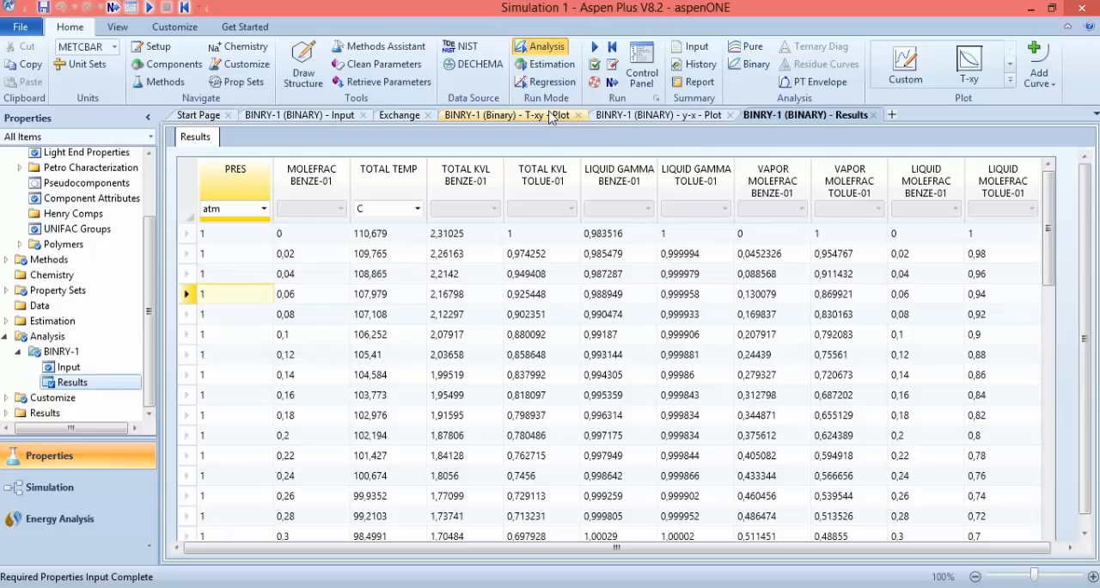
# Print the y-x plot with the Gaaiho PDF printer and save it on the desktop as PFSPlot
pyautogui.click(660, 115)
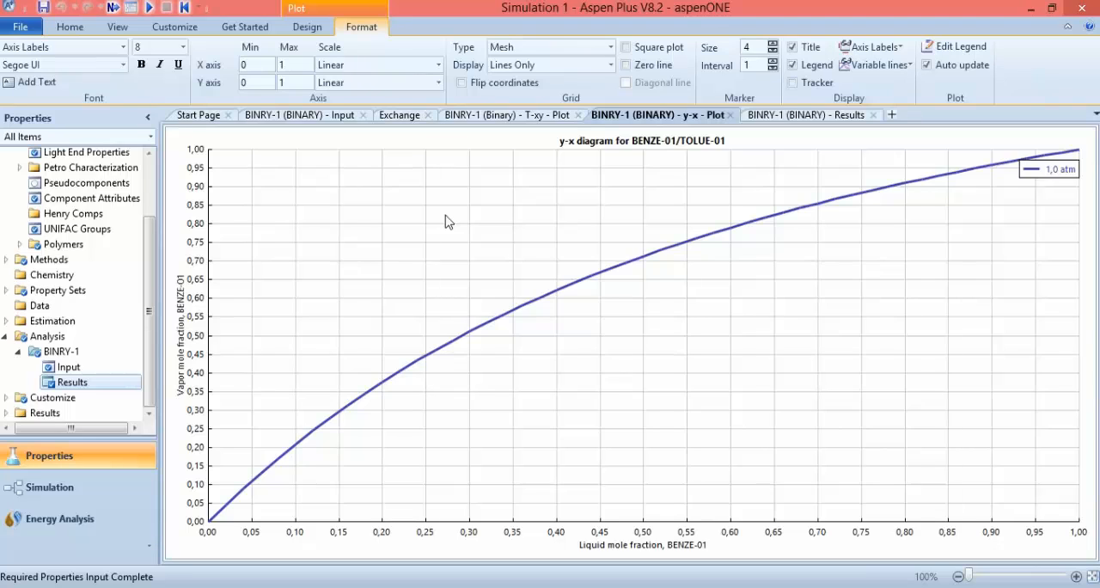
pyautogui.click(29, 30)
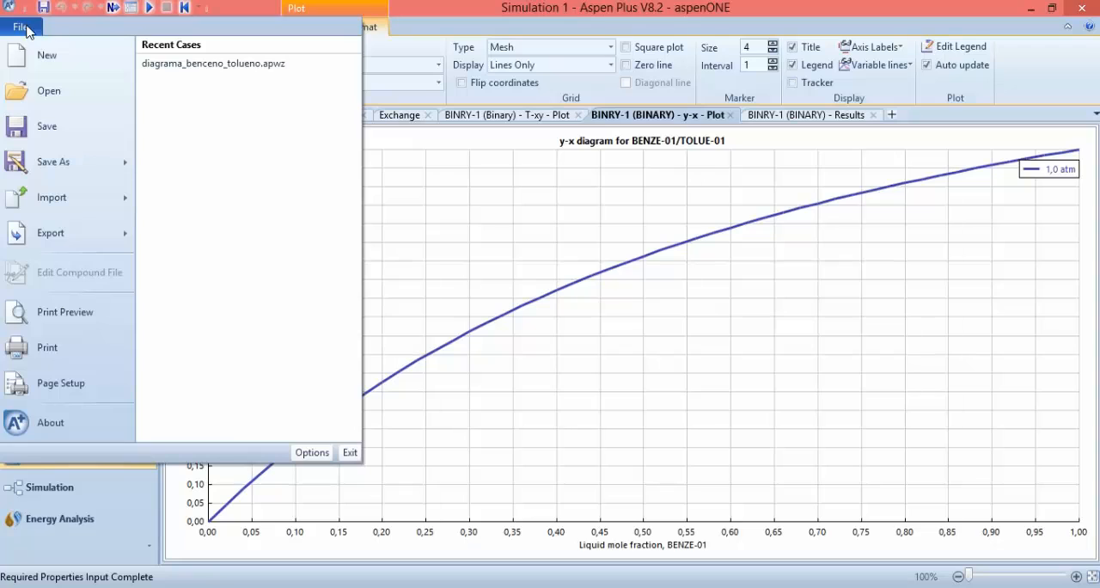
pyautogui.click(49, 348)
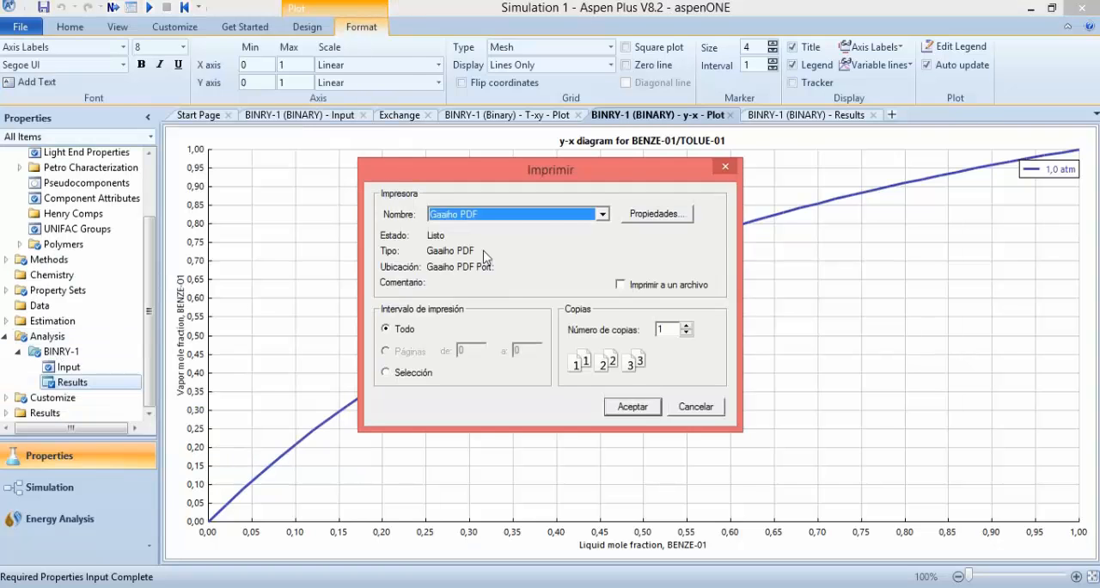
pyautogui.click(602, 215)
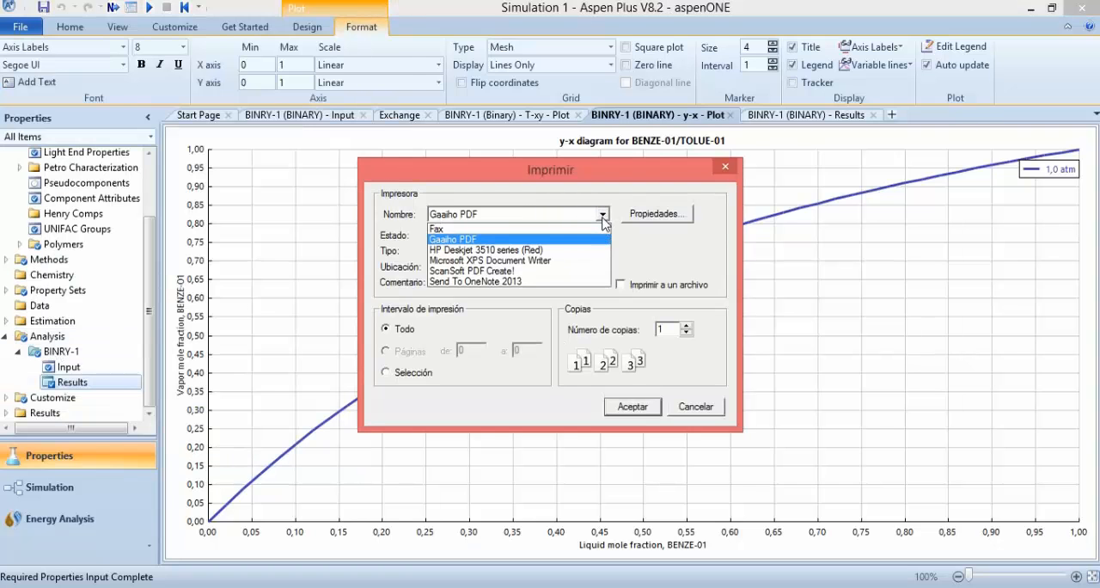
pyautogui.click(555, 240)
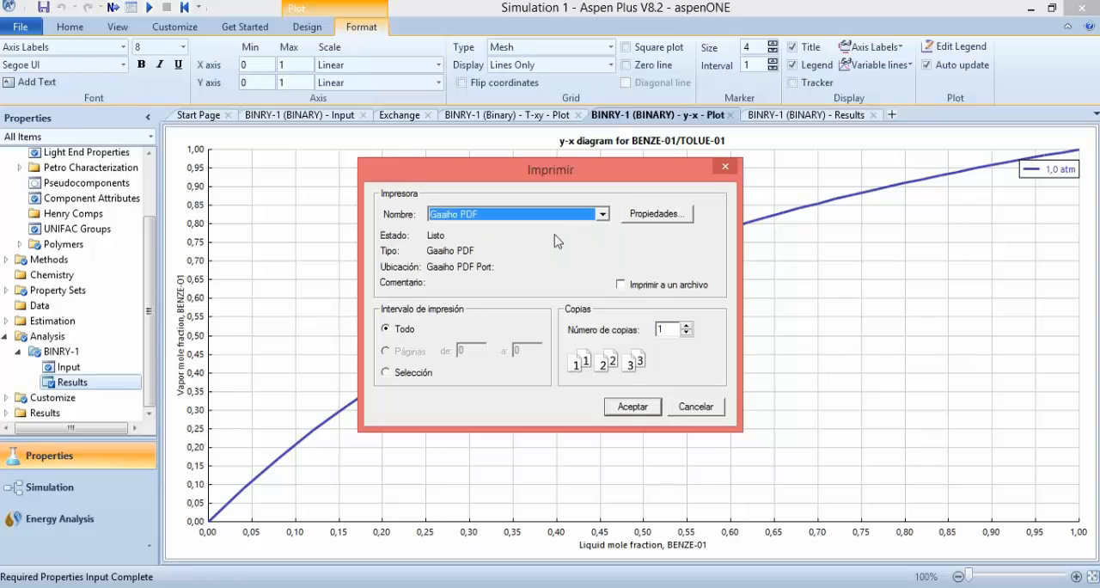
pyautogui.click(640, 410)
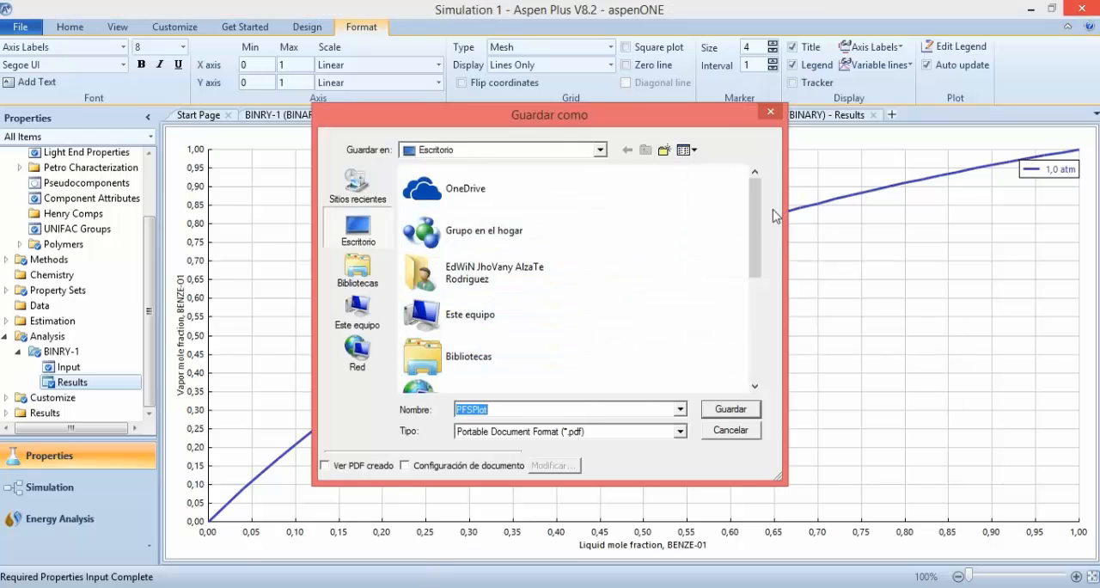
pyautogui.moveTo(758, 225); pyautogui.dragTo(759, 275)
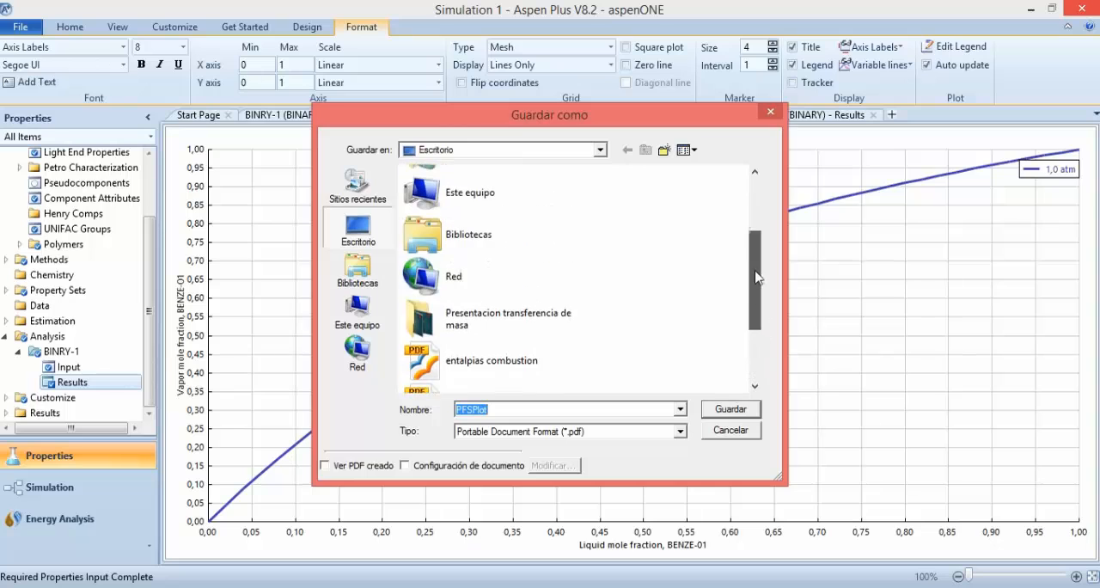
pyautogui.click(732, 409)
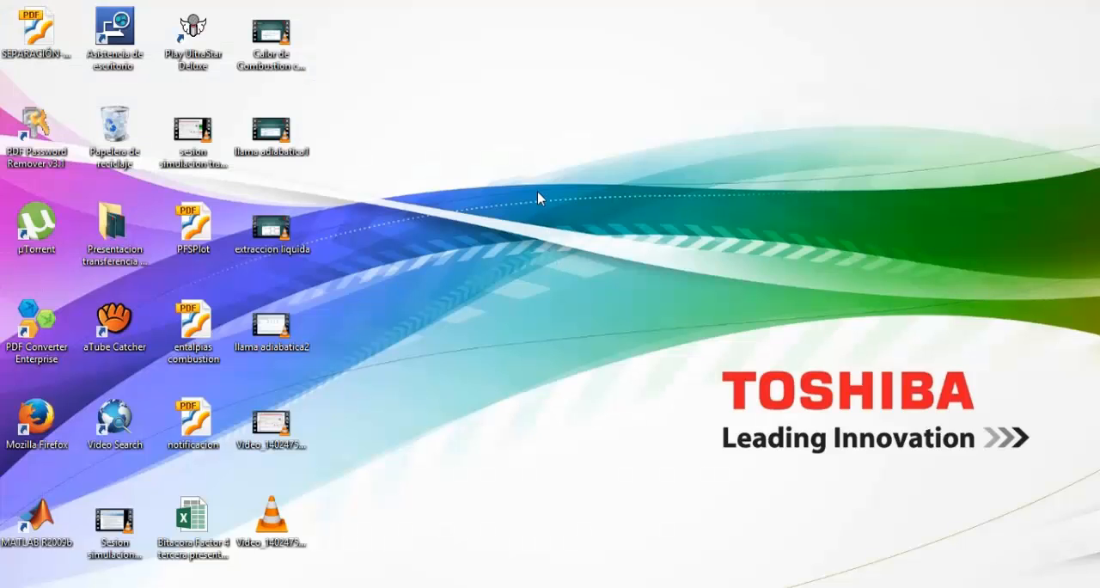
# Open the PFSPlot PDF from the desktop, inspect the printed y-x diagram, close it and return to Aspen Plus
pyautogui.click(189, 239)
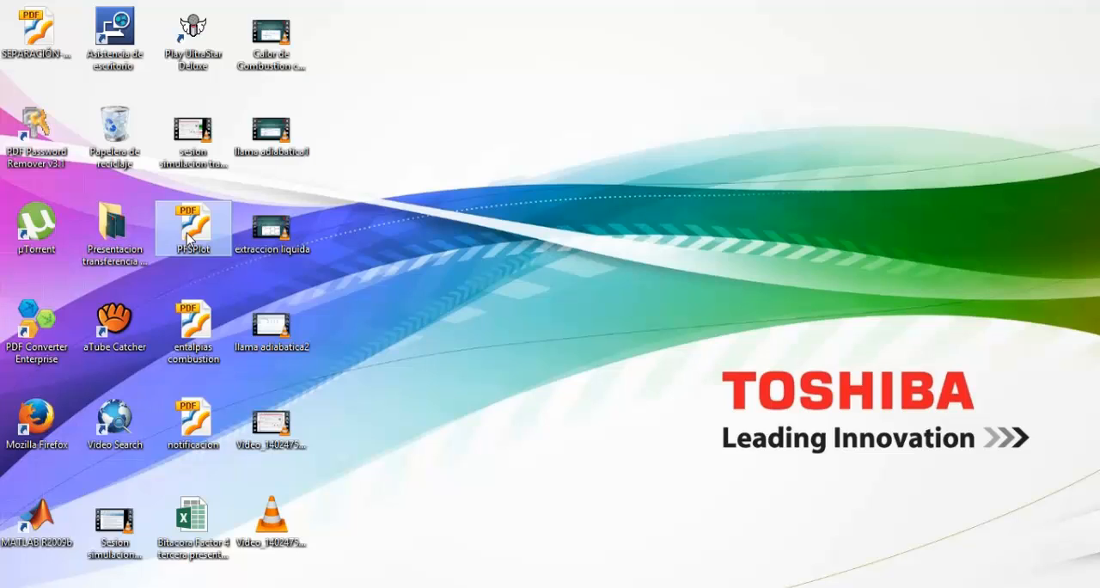
pyautogui.doubleClick(191, 248)
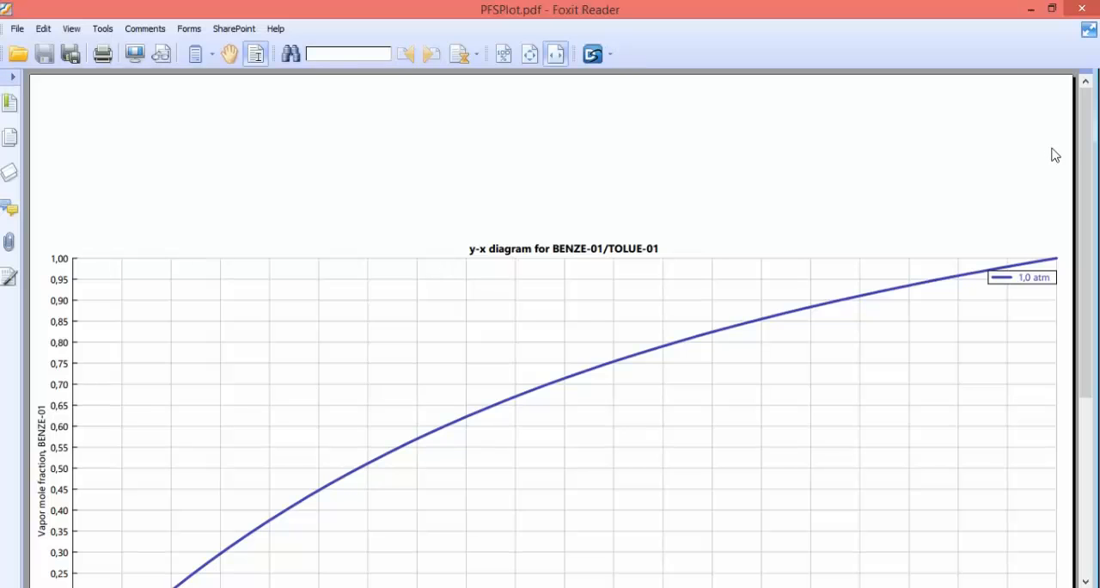
pyautogui.moveTo(1085, 128); pyautogui.dragTo(1087, 301)
pyautogui.scroll(3, 771, 320)
pyautogui.scroll(3, 766, 331)
pyautogui.scroll(-4, 761, 343)
pyautogui.scroll(3, 865, 225)
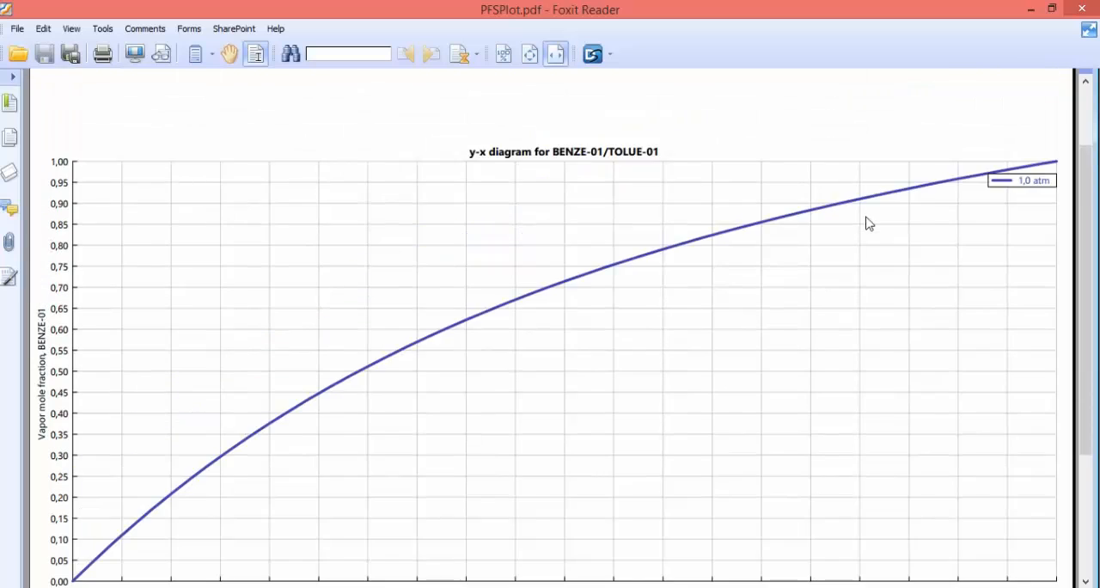
pyautogui.click(1086, 9)
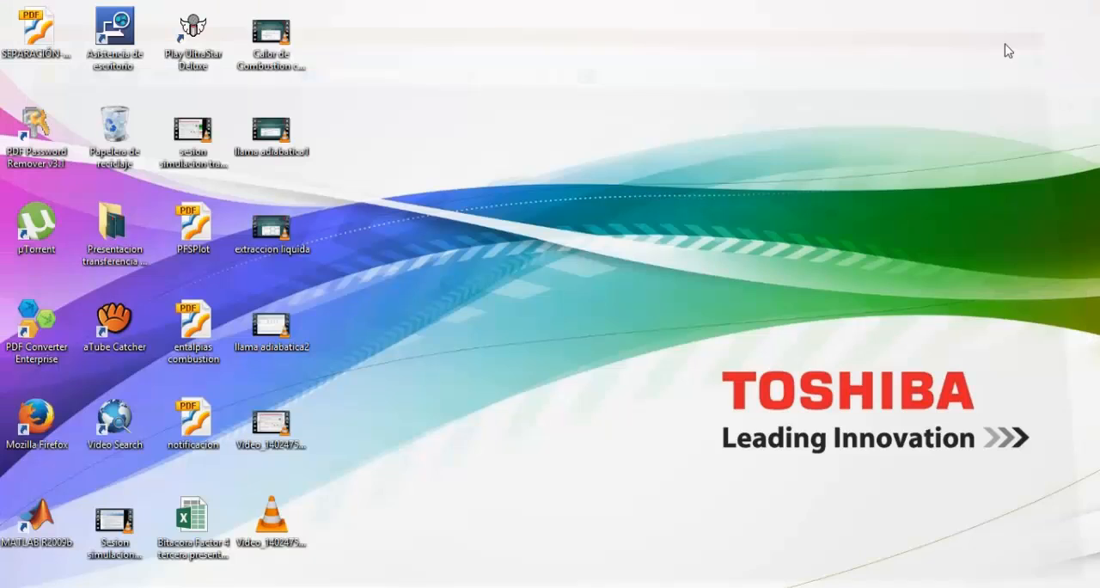
pyautogui.click(279, 583)
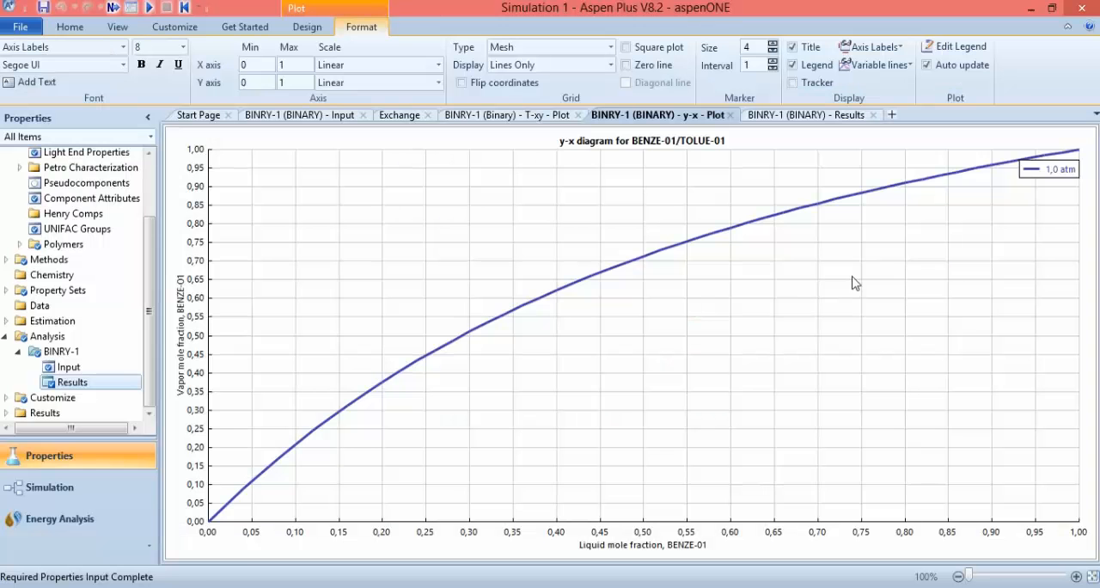